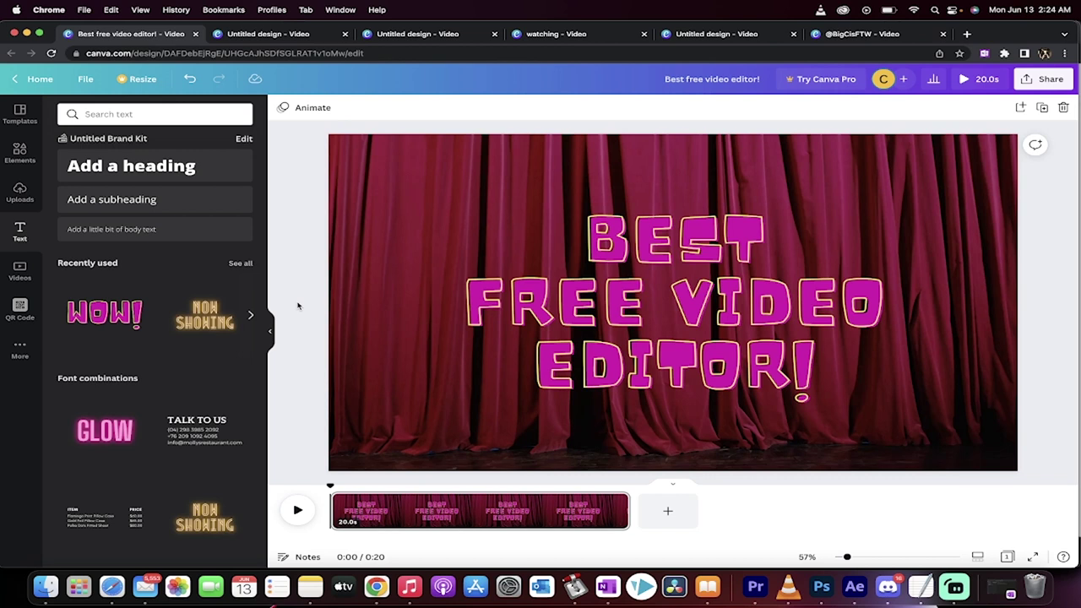
- Play the LIKE & SUBSCRIBE outro and Welcome to My Channel intro animations
click(268, 34)
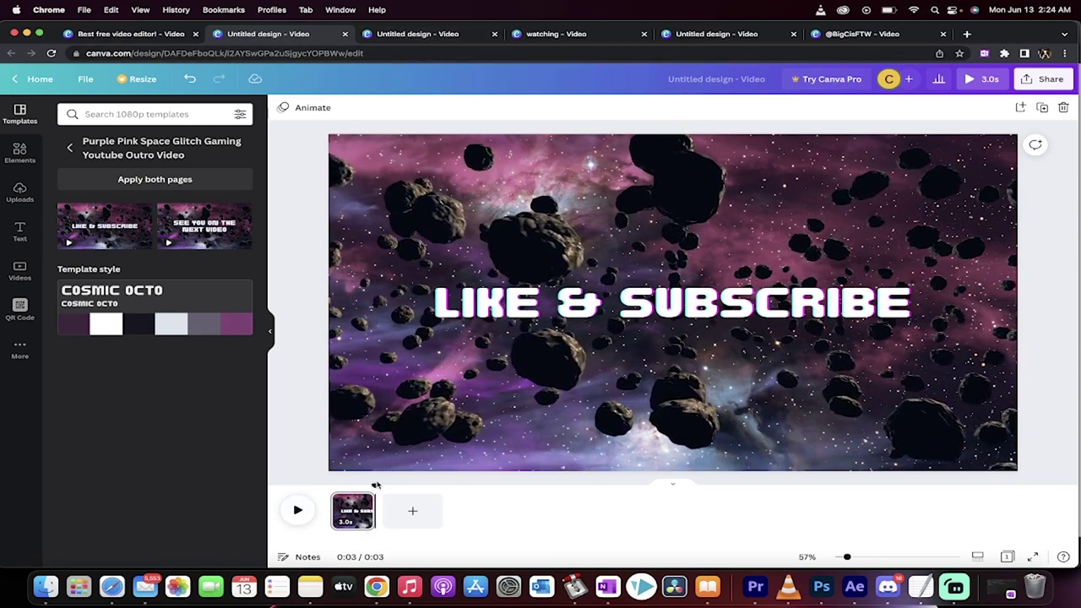
drag(376, 486, 330, 487)
click(298, 511)
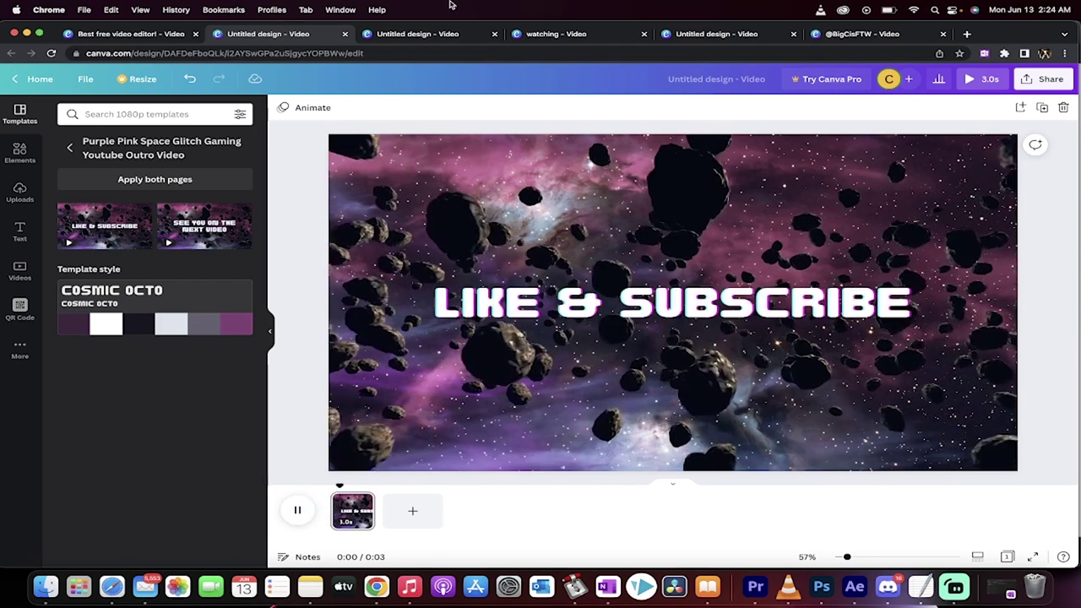
click(411, 35)
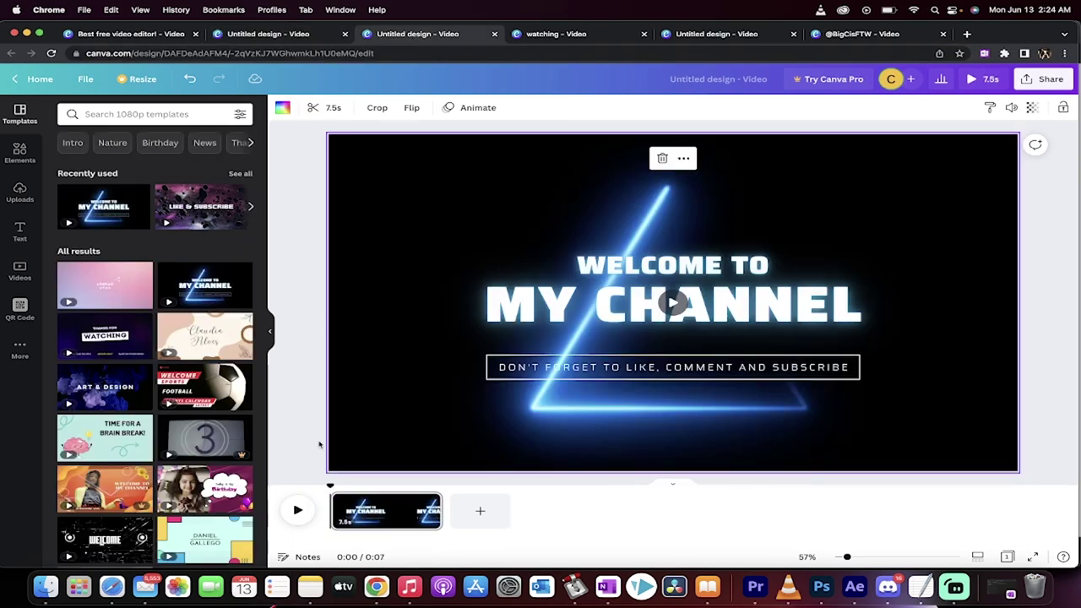
click(303, 523)
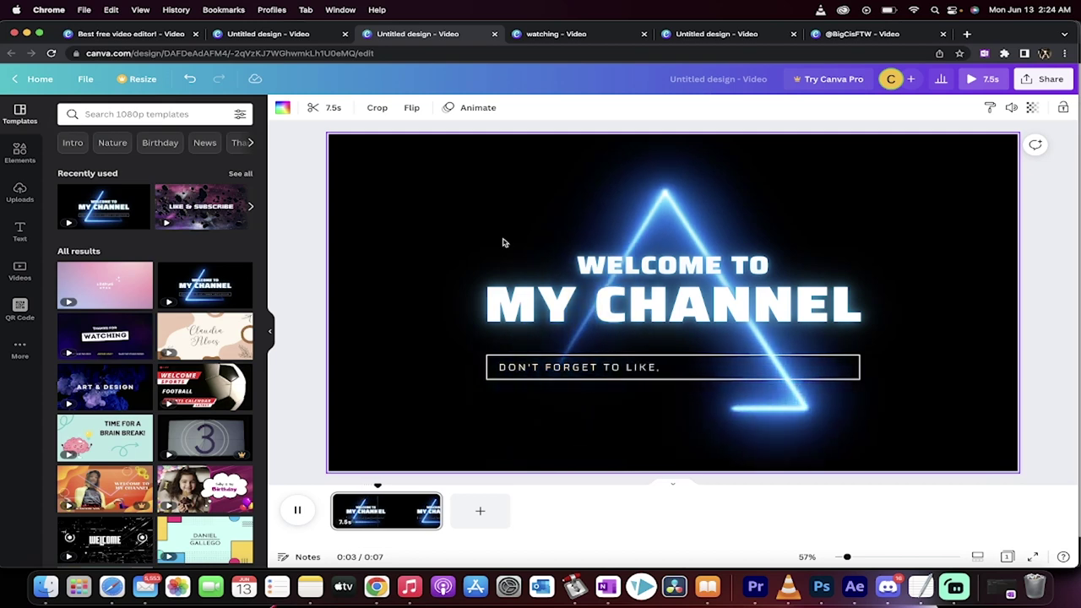
- Preview the Thanks for Watching, PRESS START and SUBSCRIBE end-screen designs
click(562, 35)
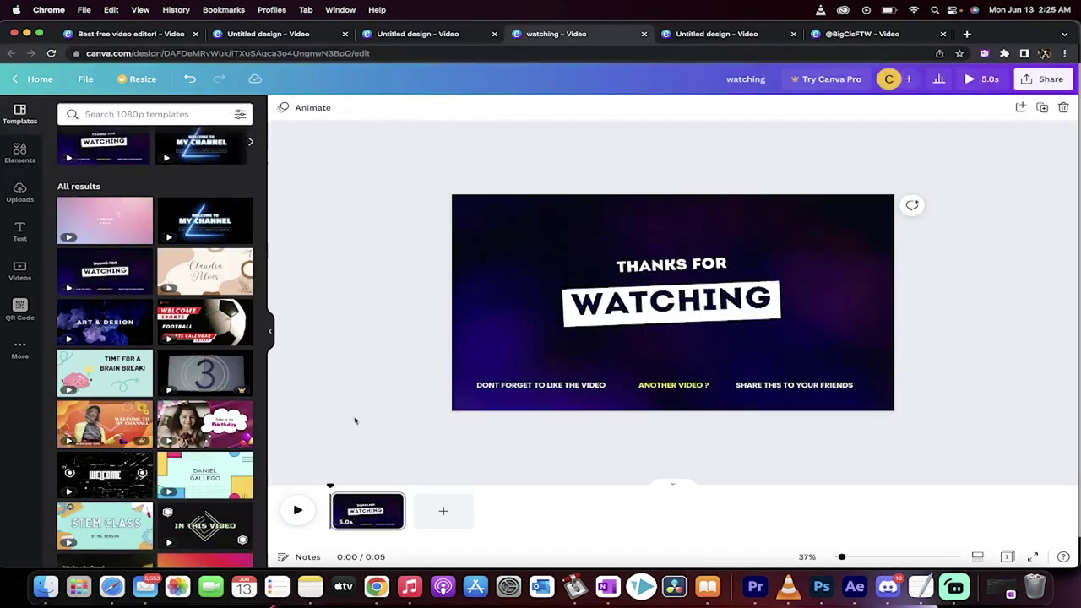
click(300, 512)
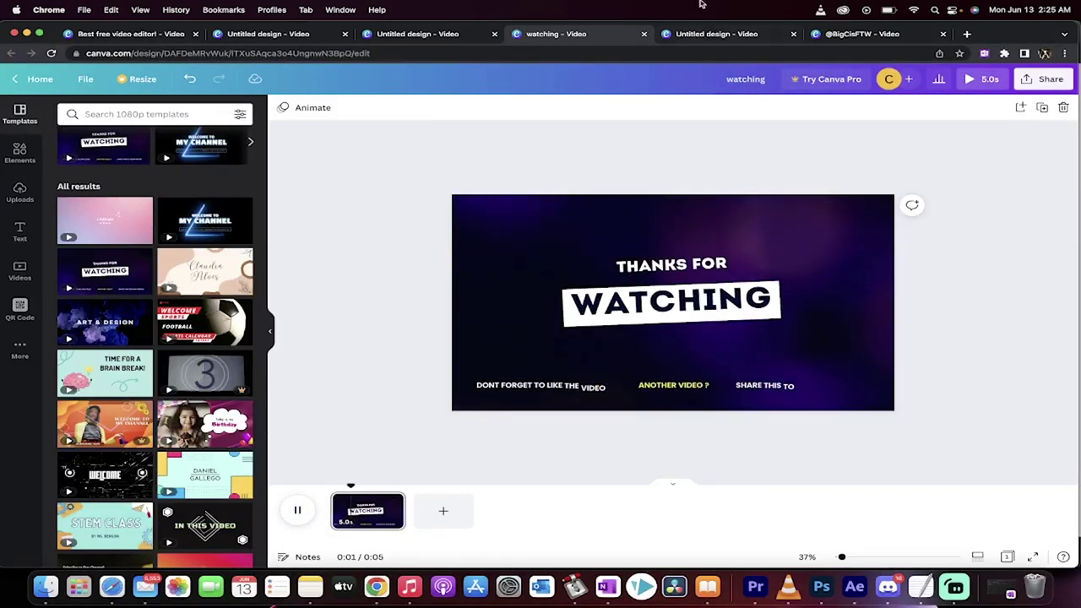
click(704, 35)
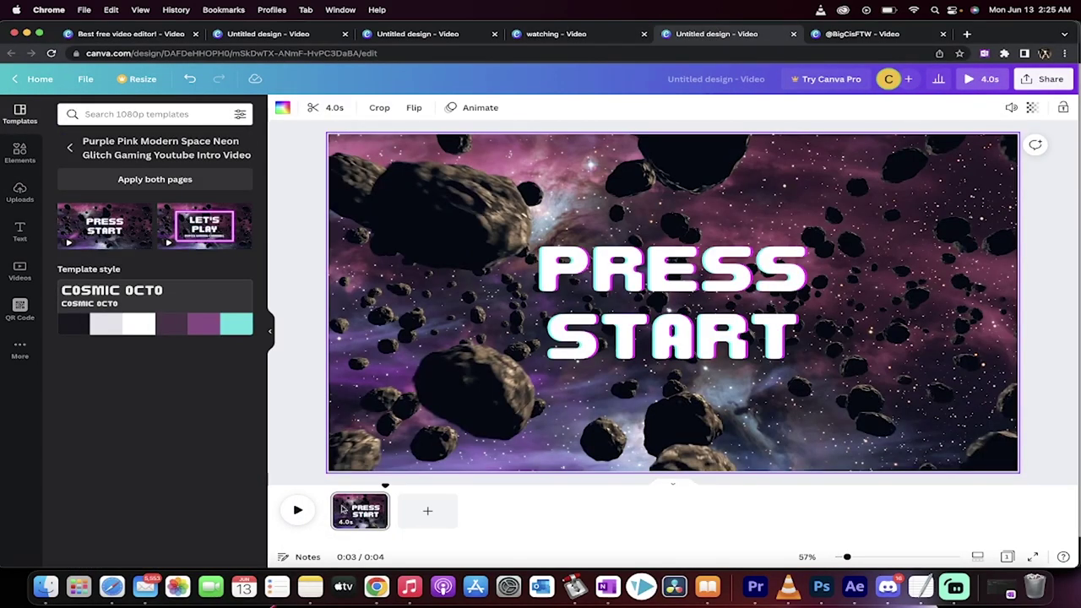
click(855, 37)
click(297, 510)
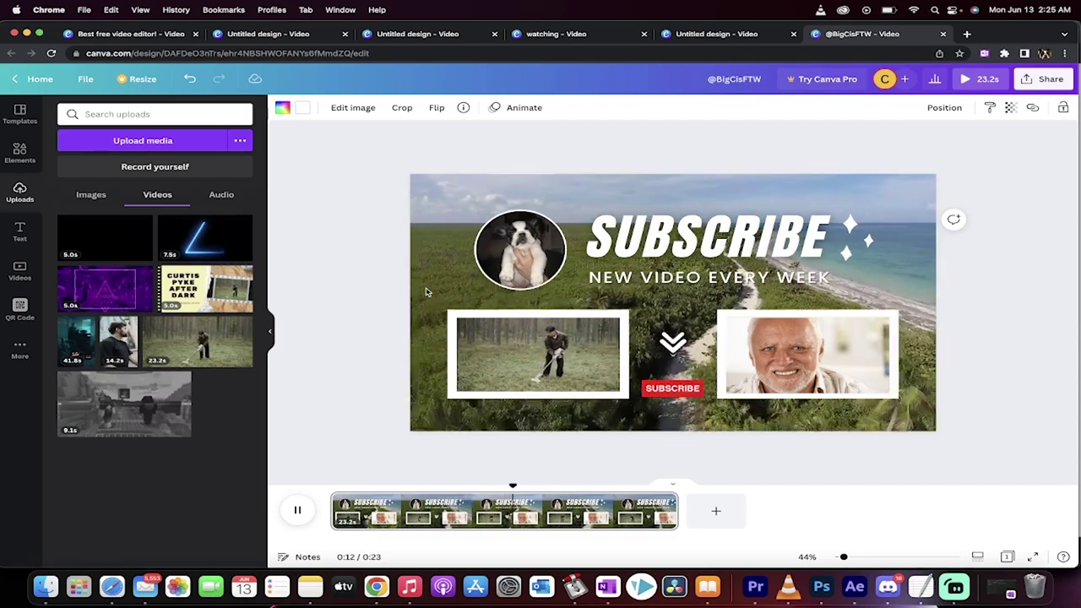
- Switch back to the BEST FREE VIDEO EDITOR! design, then go to the home page's Video option
click(127, 38)
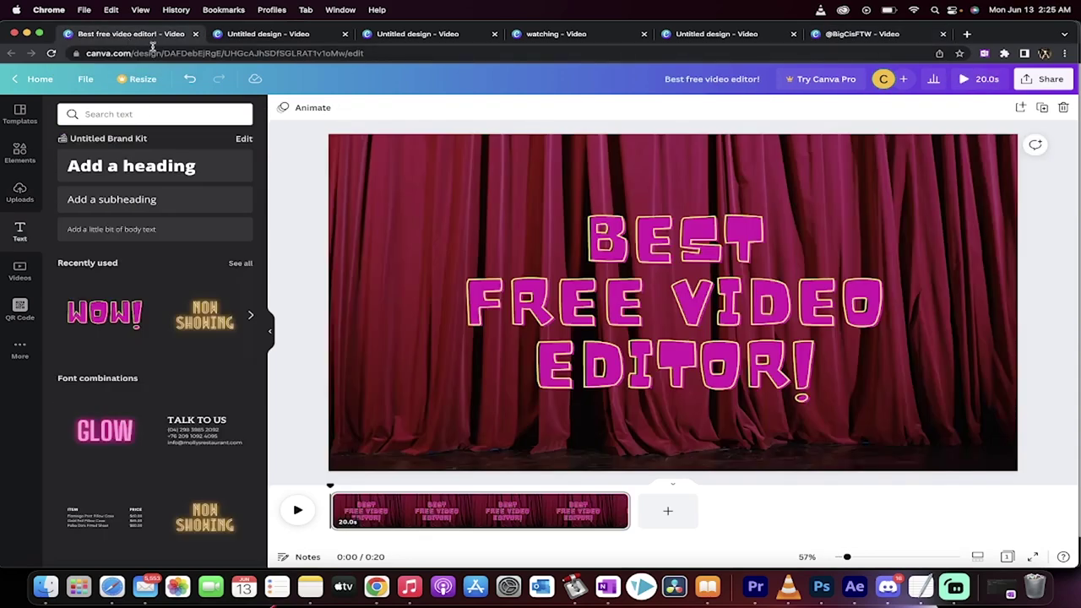
click(40, 80)
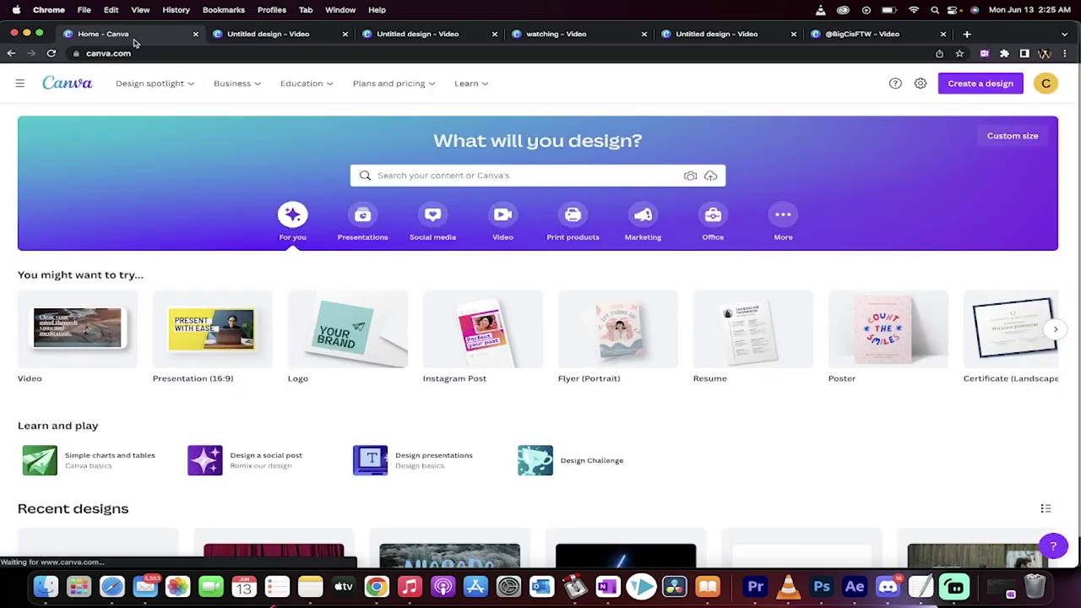
mouse_move(61, 335)
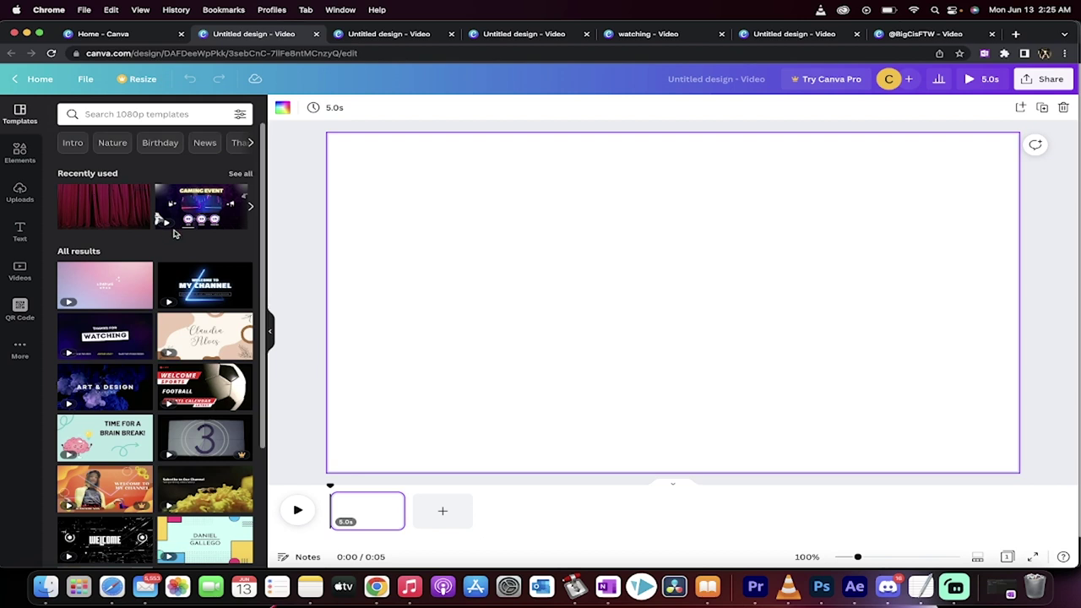
mouse_move(241, 299)
scroll(241, 299, down, 1)
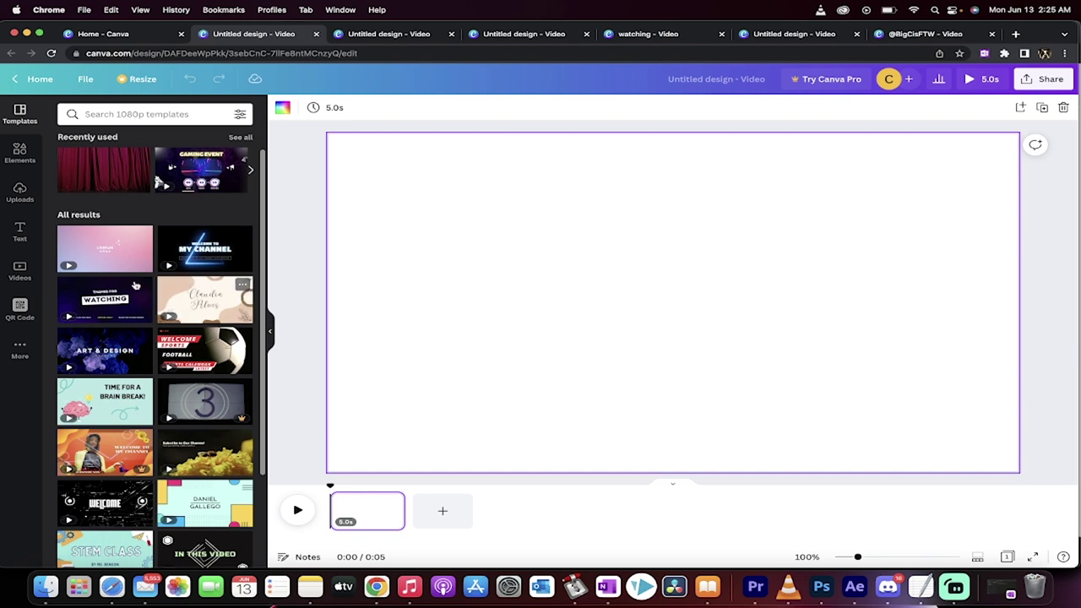
scroll(193, 305, down, 1)
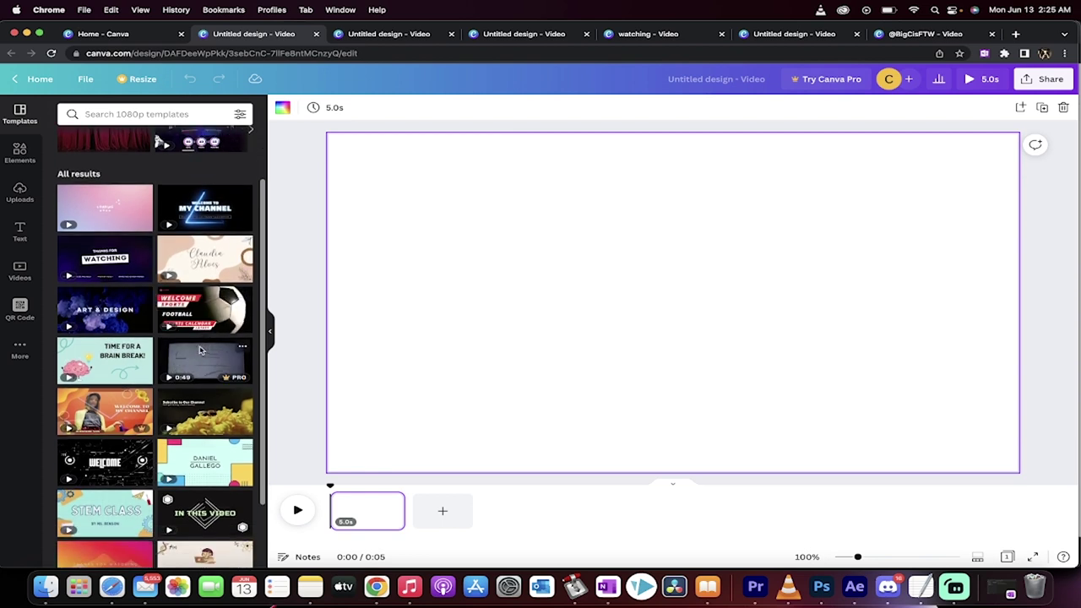
scroll(201, 348, down, 1)
scroll(201, 348, down, 1)
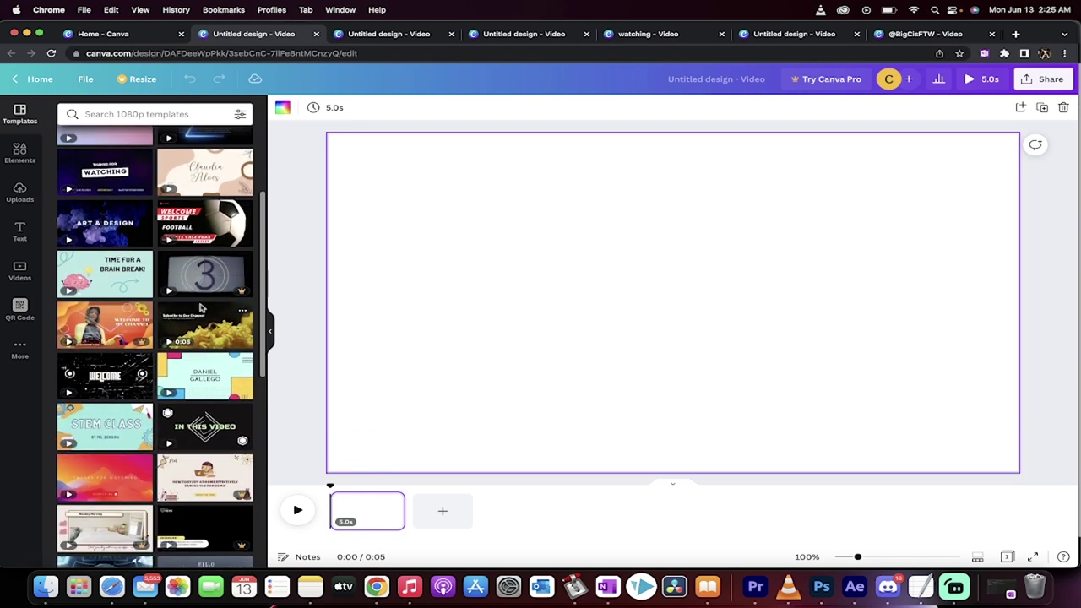
scroll(207, 338, down, 2)
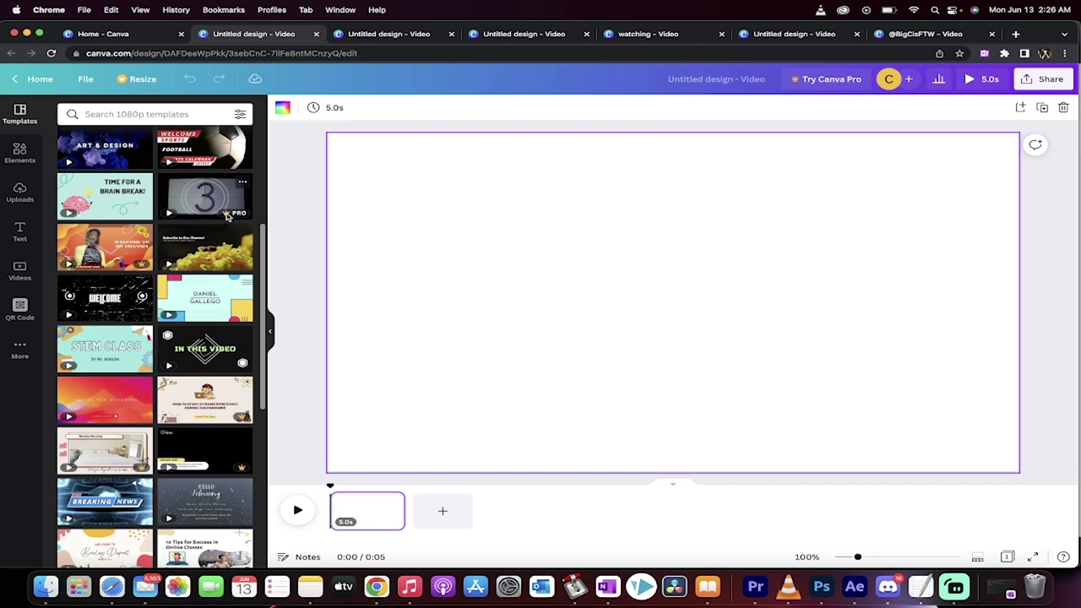
scroll(193, 356, down, 6)
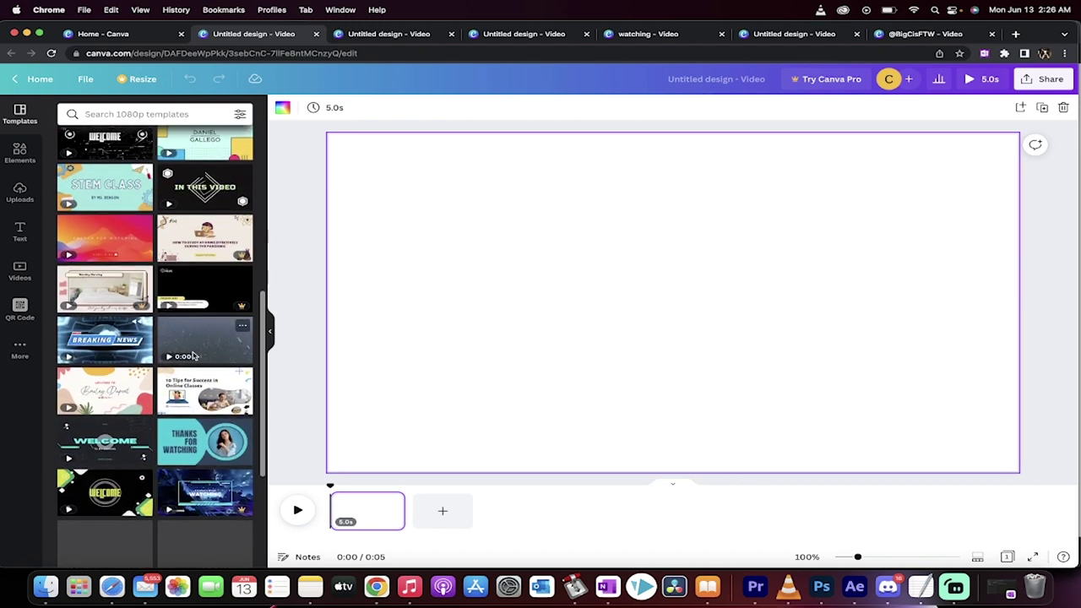
scroll(193, 355, down, 5)
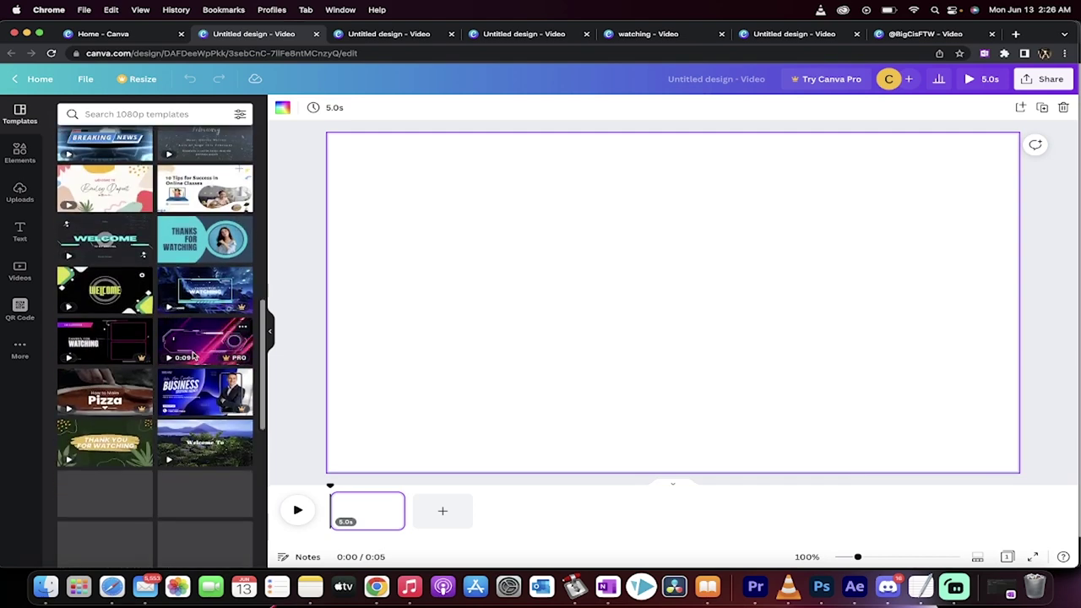
mouse_move(210, 254)
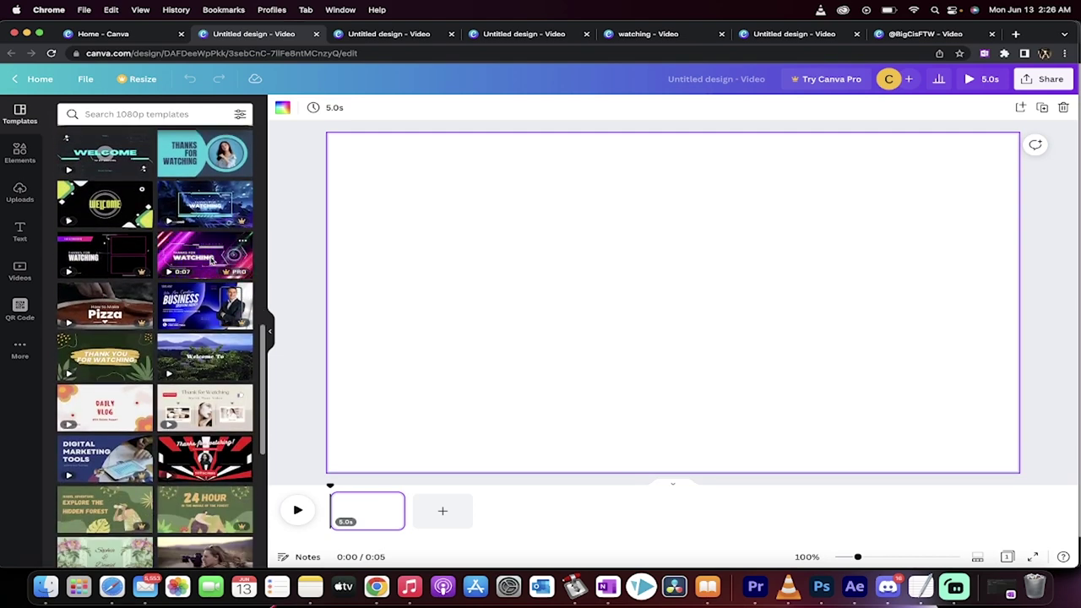
scroll(204, 329, down, 1)
scroll(203, 328, down, 1)
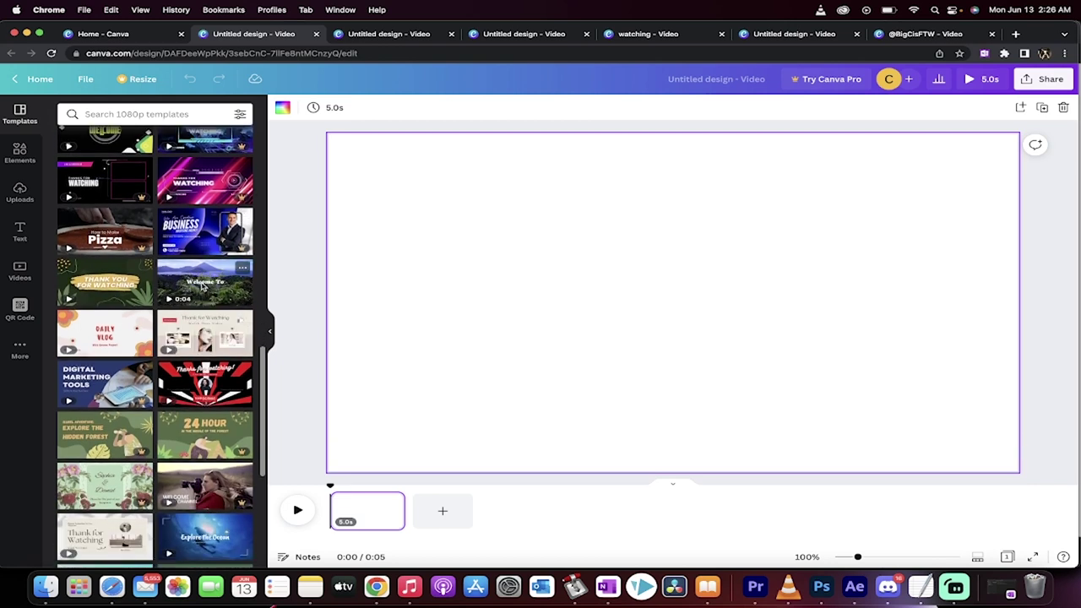
mouse_move(193, 395)
scroll(193, 395, down, 2)
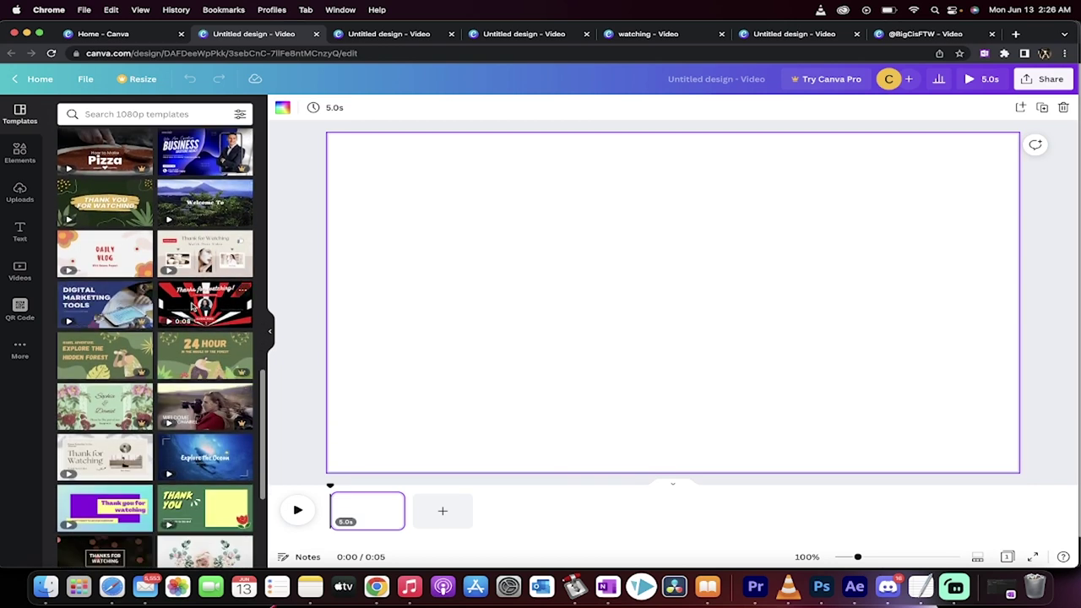
- Apply the red Thanks for watching template, inspect its photo and background, and decline the watermark purchase
click(192, 307)
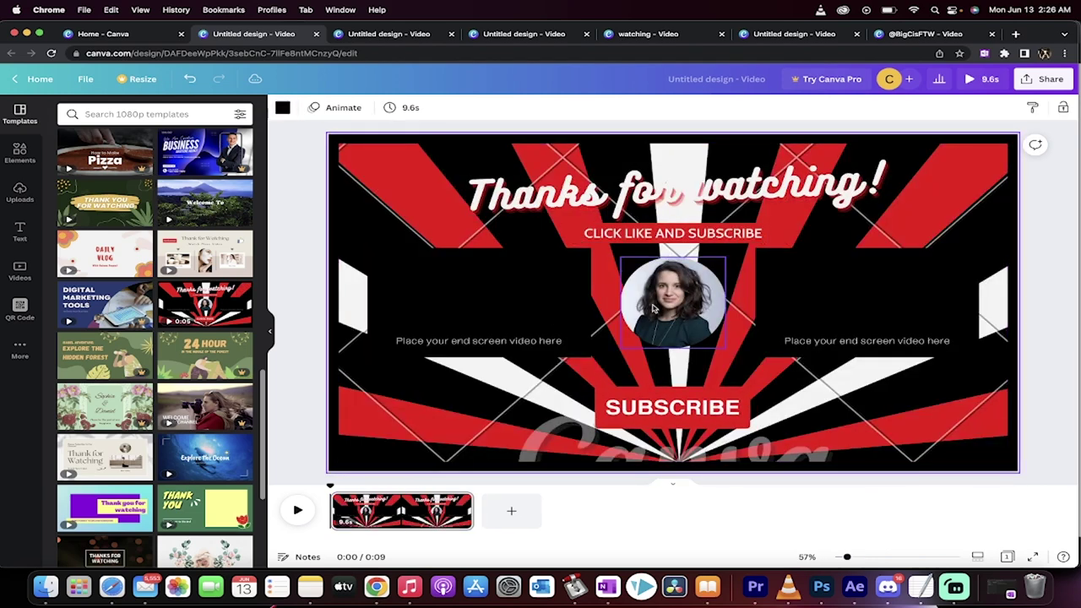
click(673, 321)
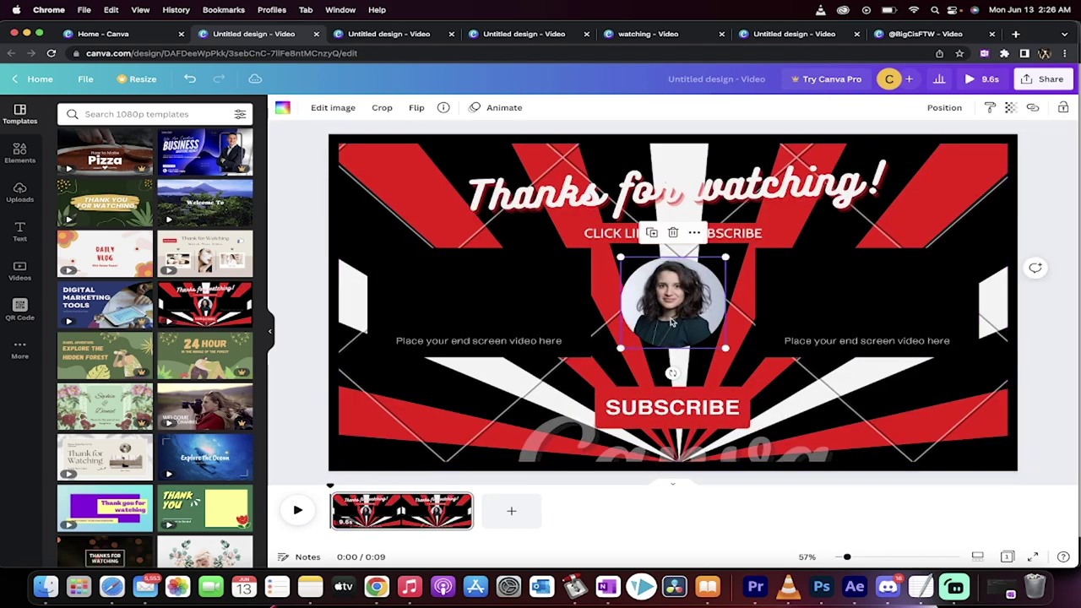
click(535, 458)
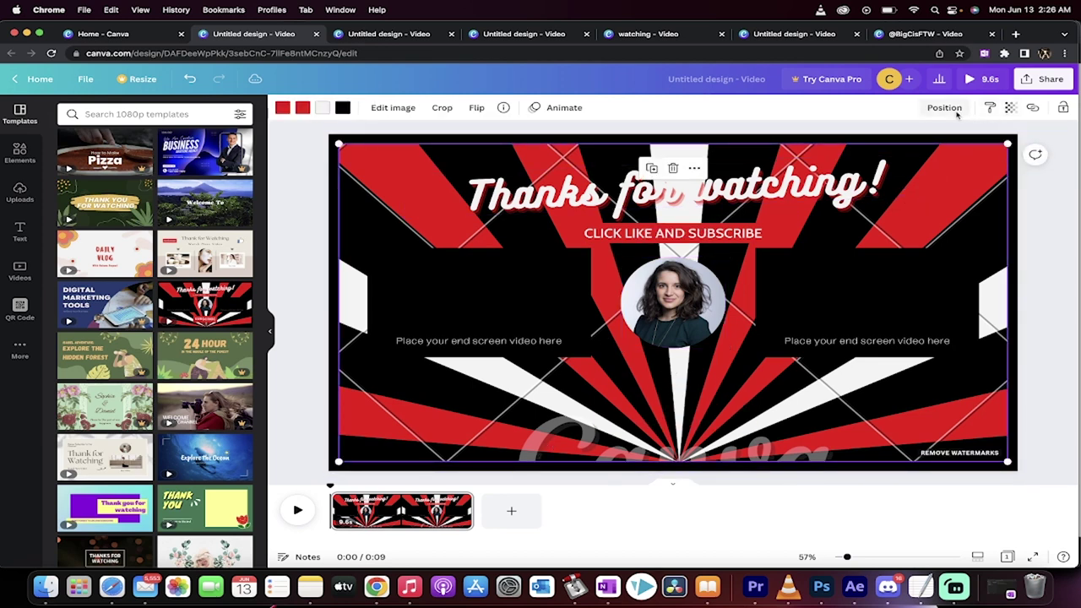
click(950, 452)
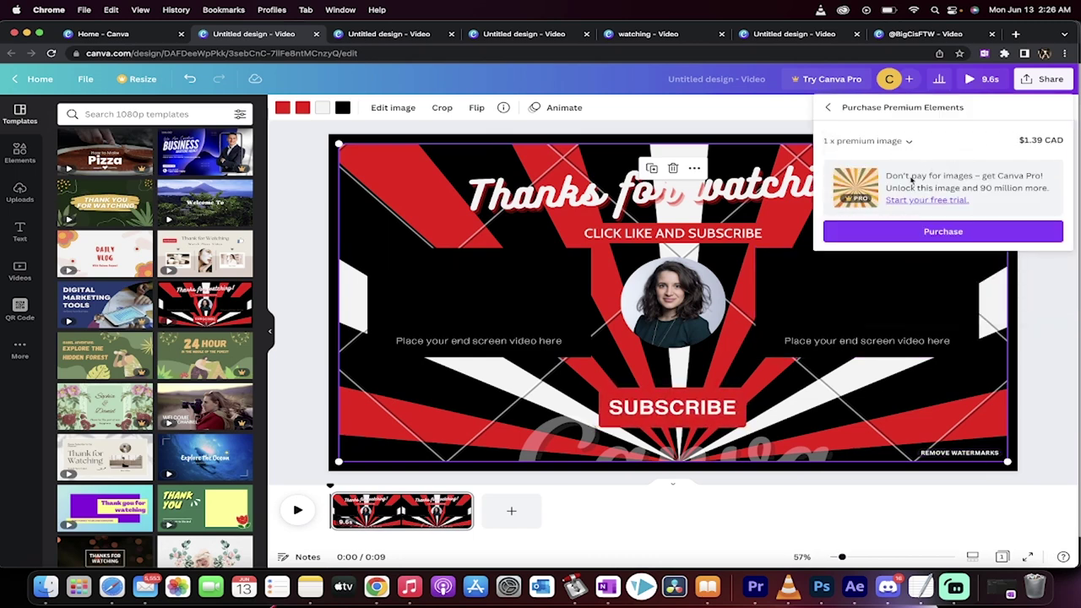
click(794, 179)
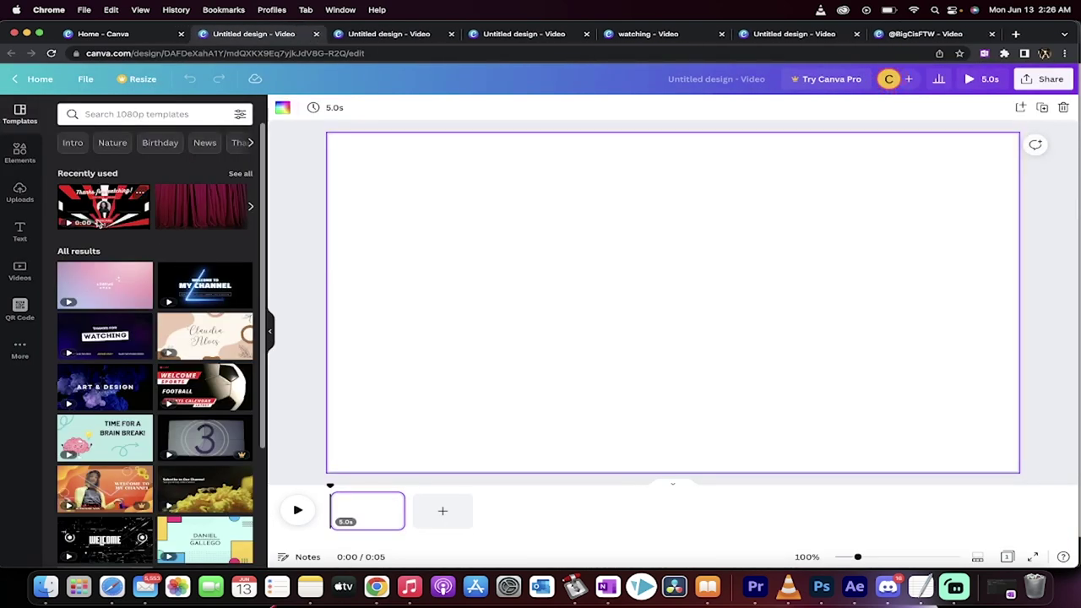
- Upload CYBERPUNK 2077.mp4 from the Movies folder into the Uploads videos
click(20, 193)
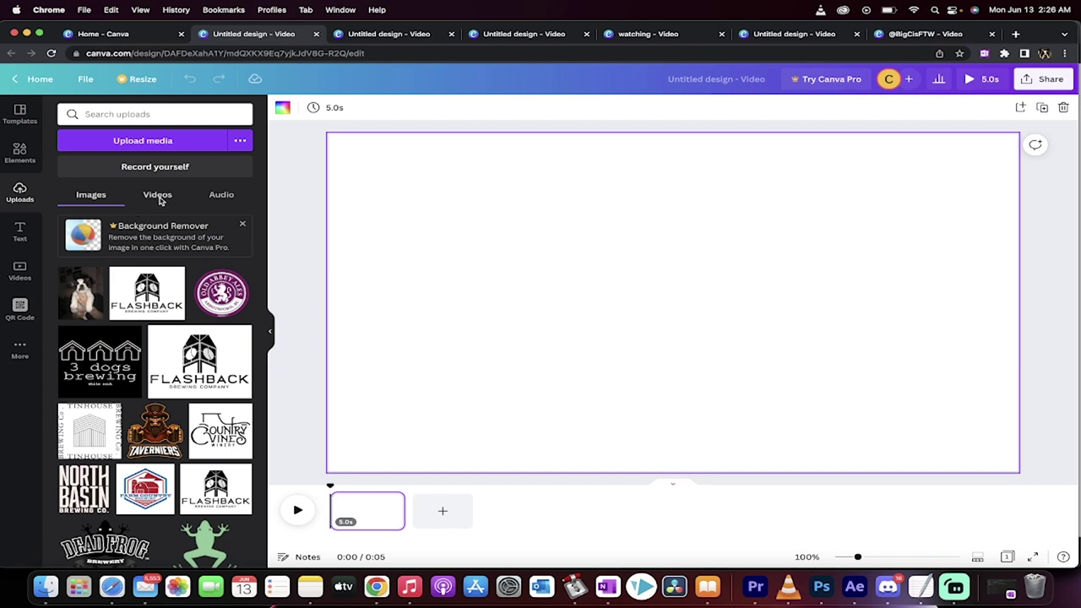
click(158, 196)
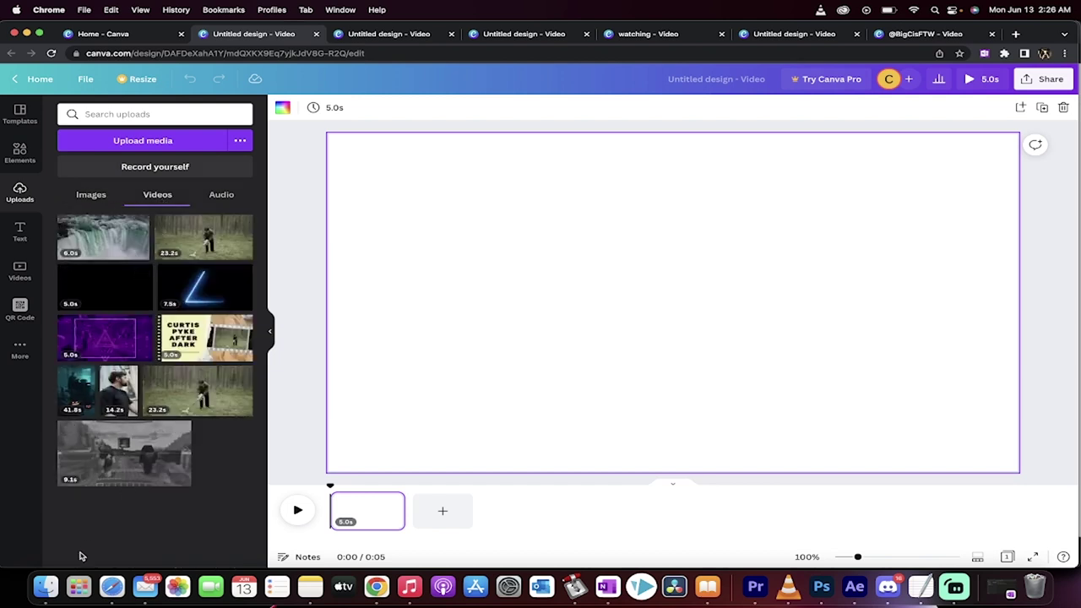
click(47, 588)
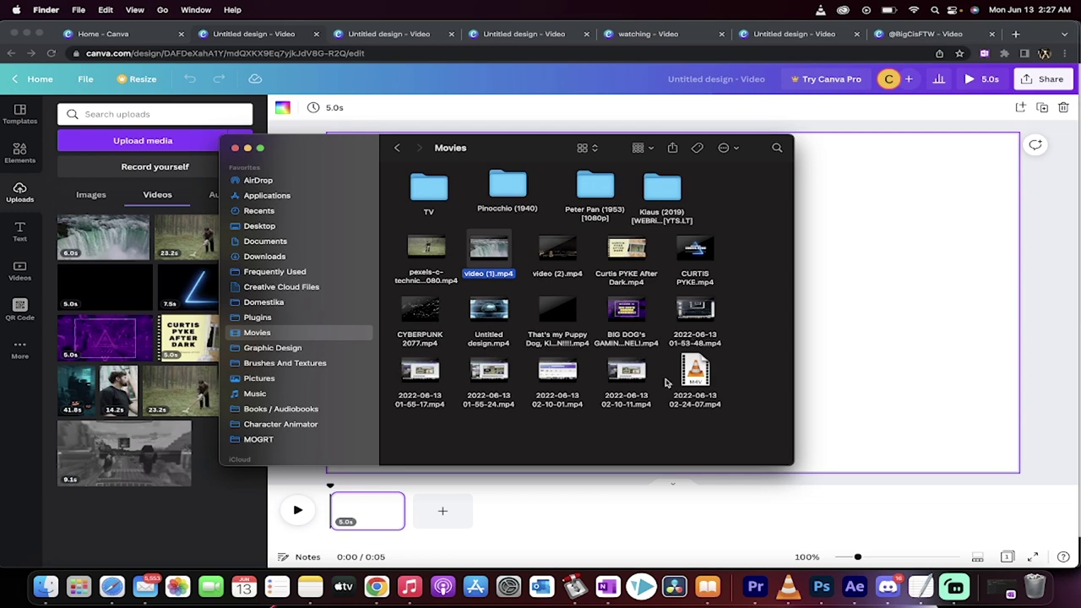
click(430, 340)
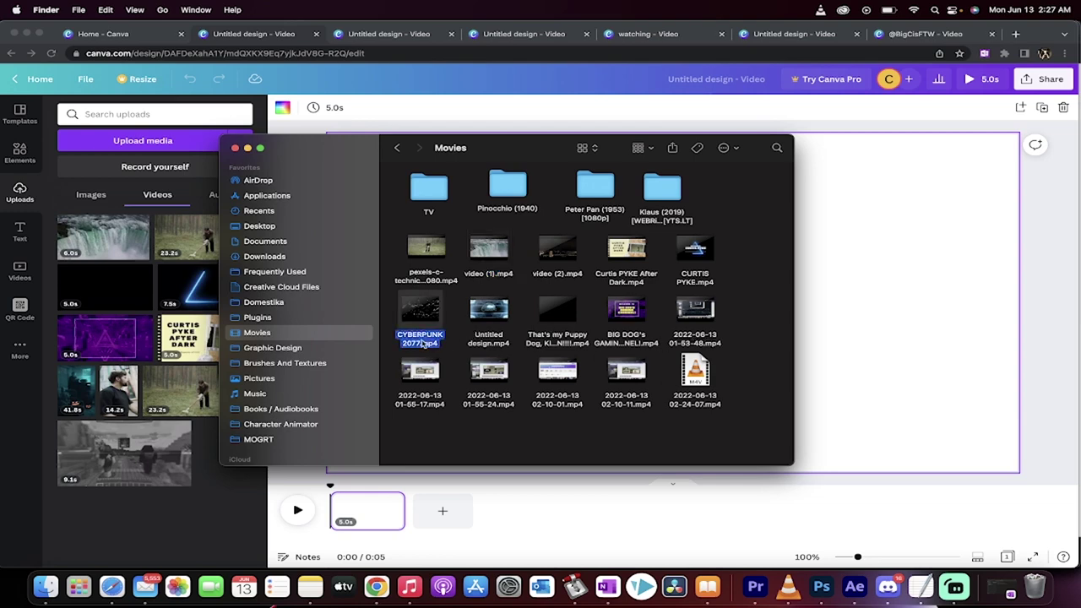
drag(425, 341, 202, 454)
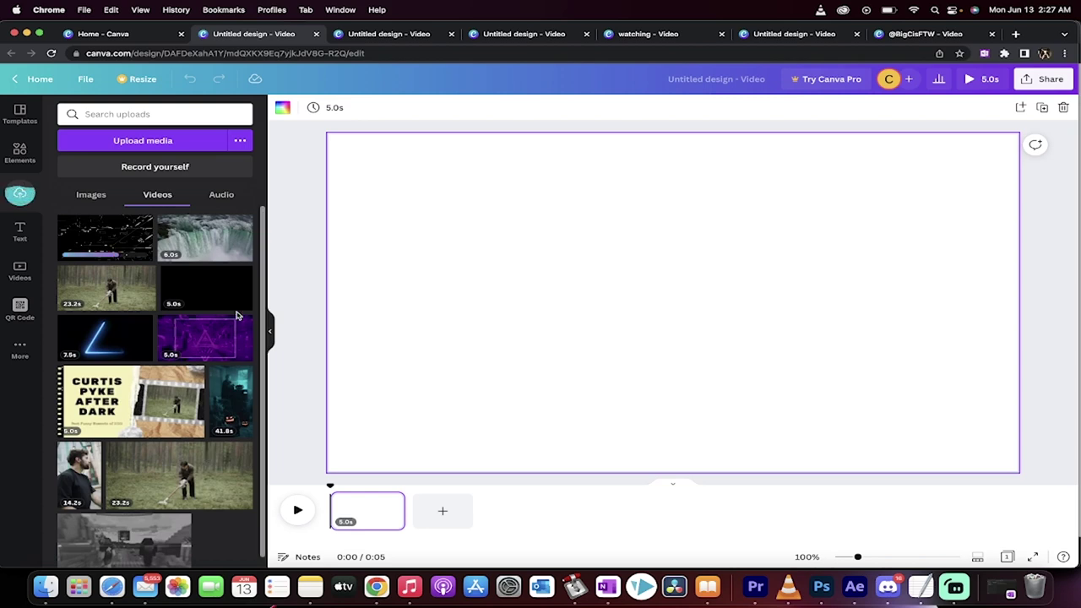
- Check the uploaded Images, Audio and Videos tabs, ending on Videos
click(90, 195)
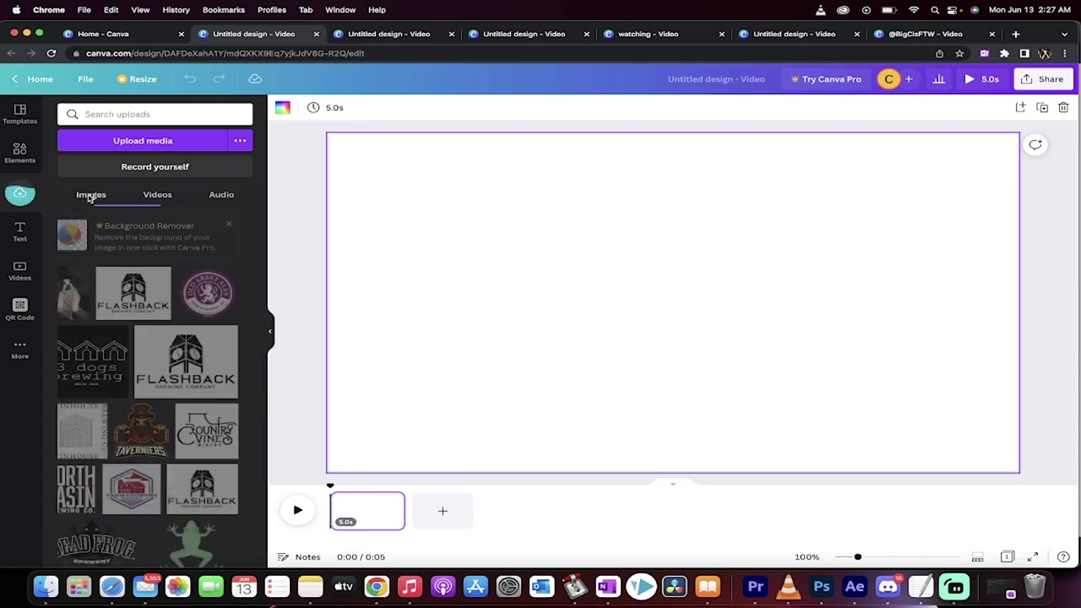
key(super+Tab)
key(super+Tab)
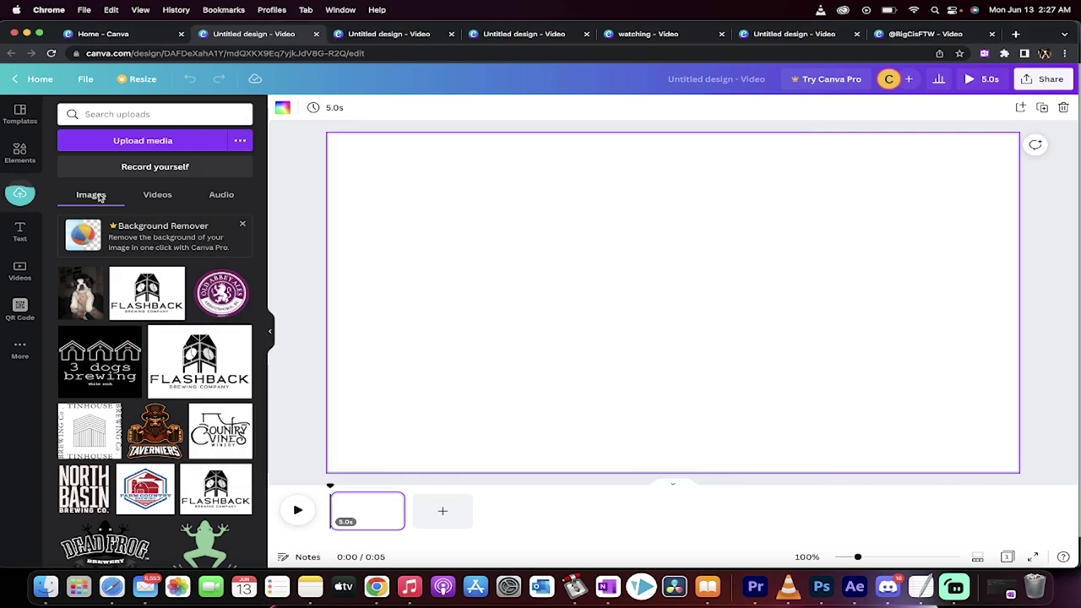
click(152, 196)
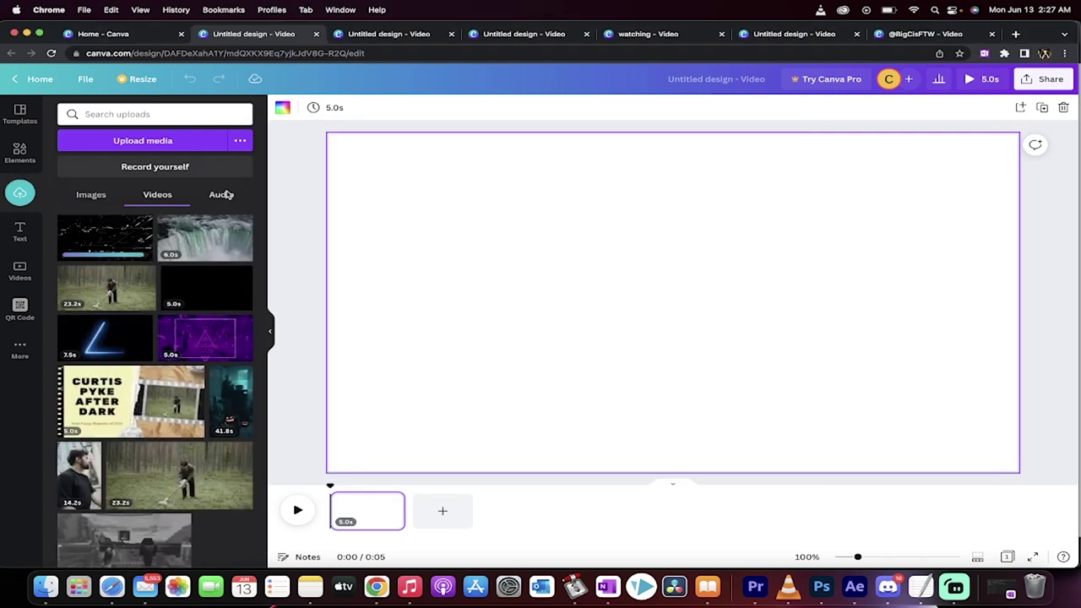
click(221, 194)
click(156, 195)
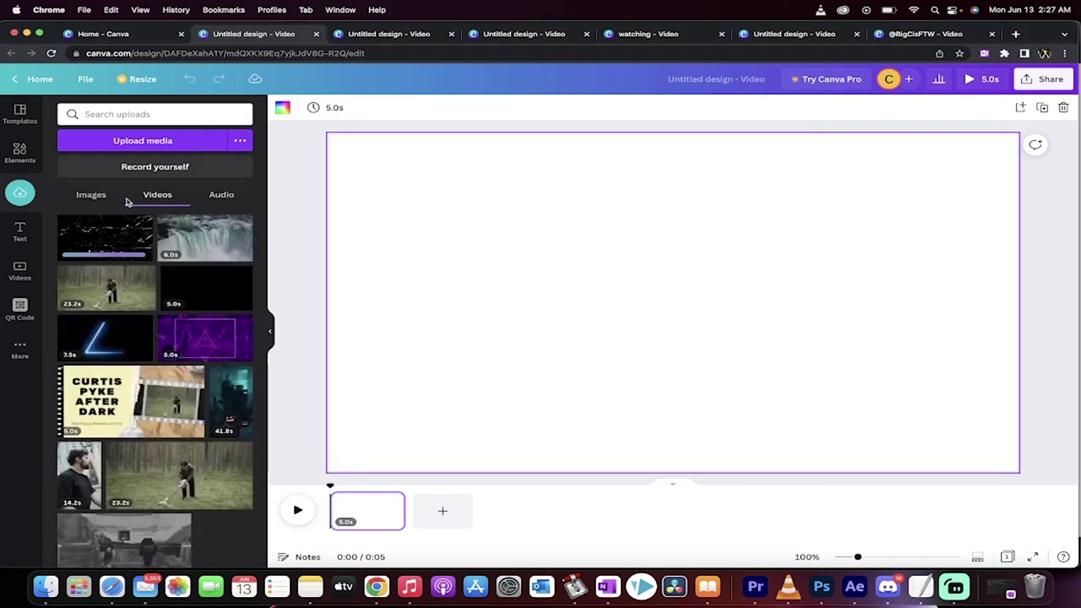
click(92, 196)
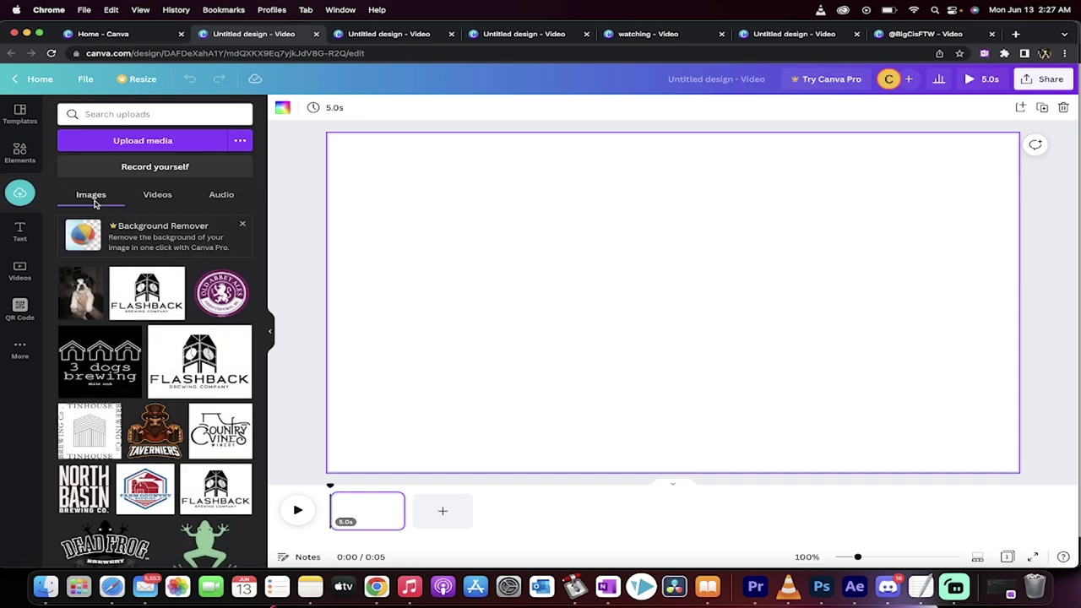
click(158, 197)
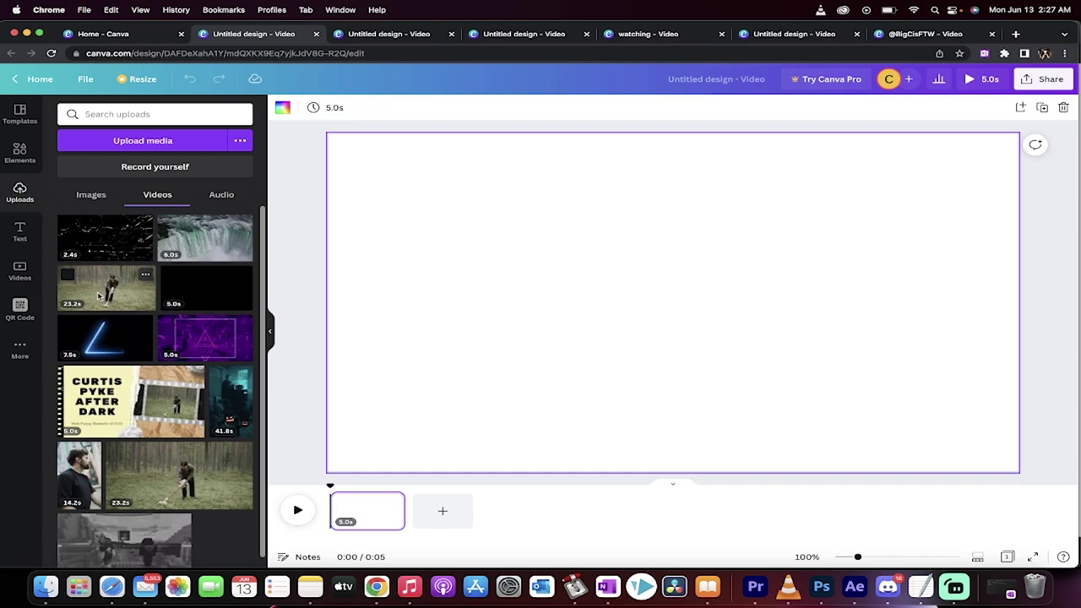
- Drop the 23.2s forest-vacuuming clip on the page and stretch it to cover the whole frame
drag(99, 295, 366, 517)
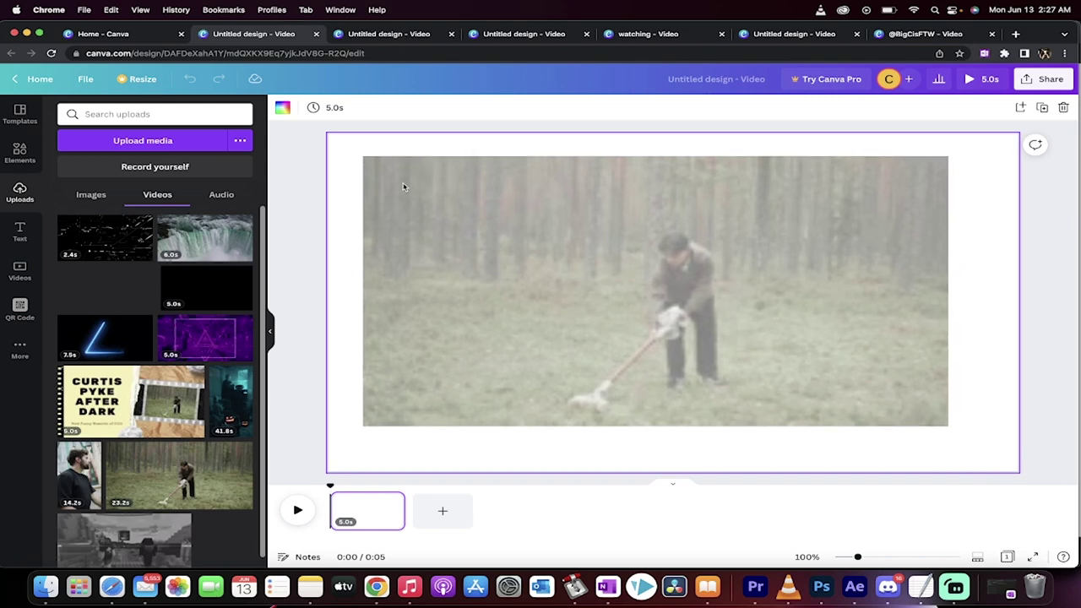
drag(402, 187, 420, 187)
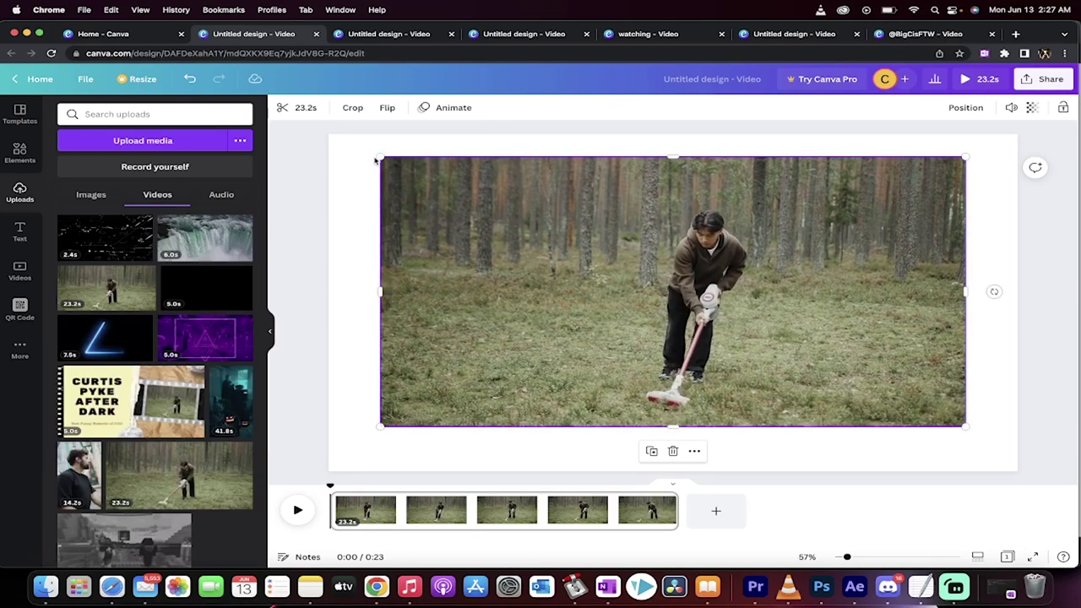
drag(381, 161, 328, 140)
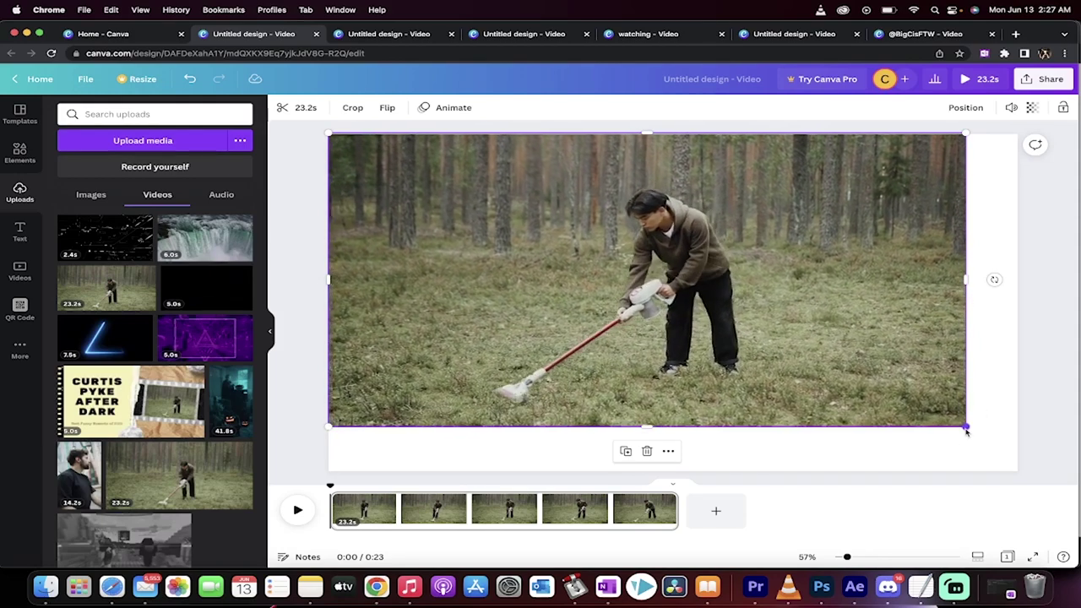
drag(968, 430, 1062, 471)
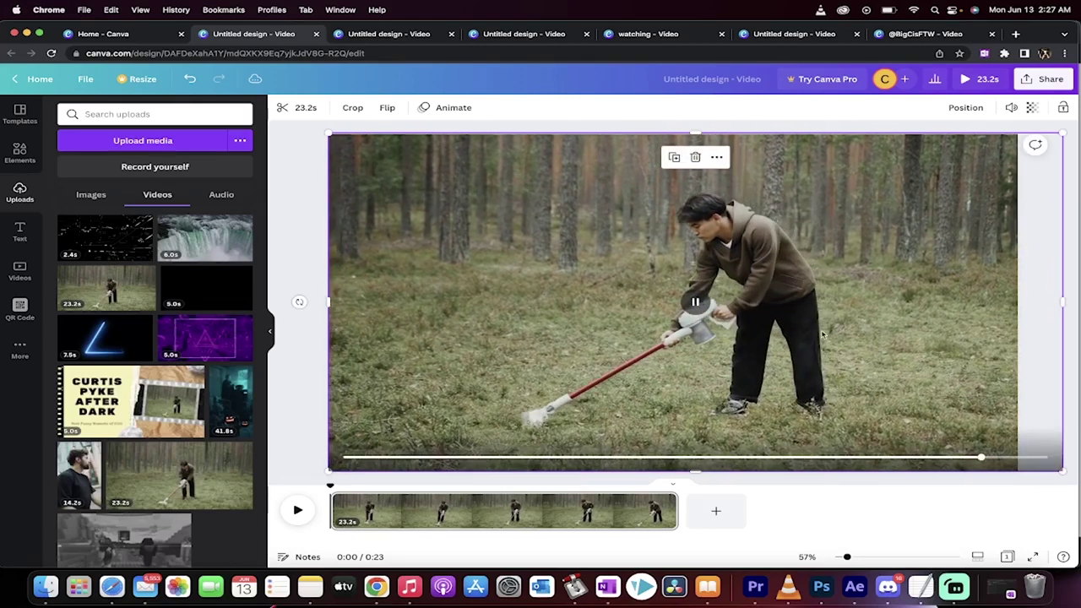
drag(823, 336, 821, 294)
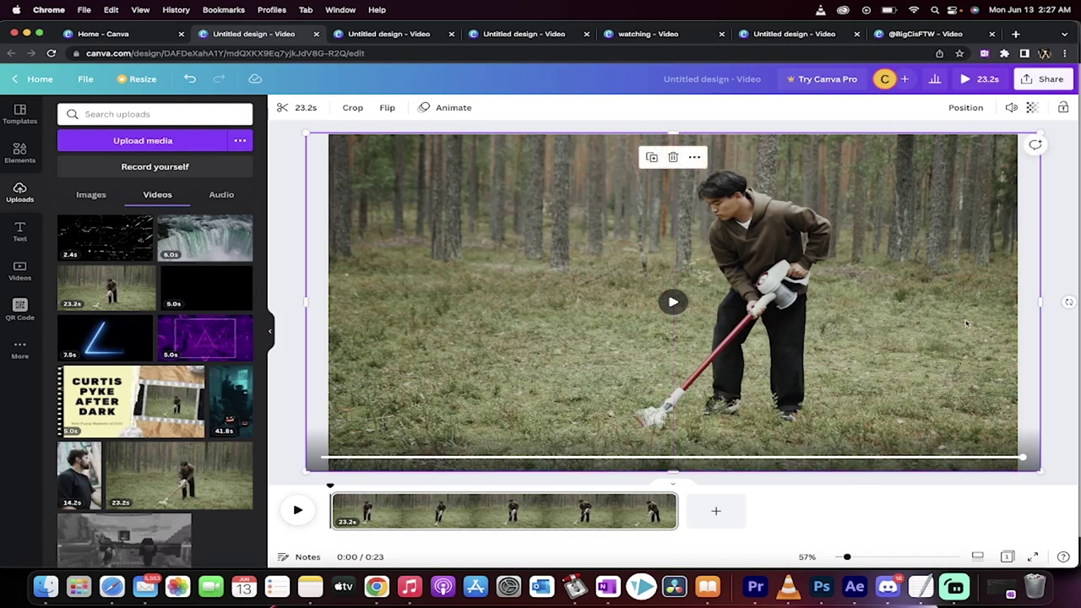
key(Escape)
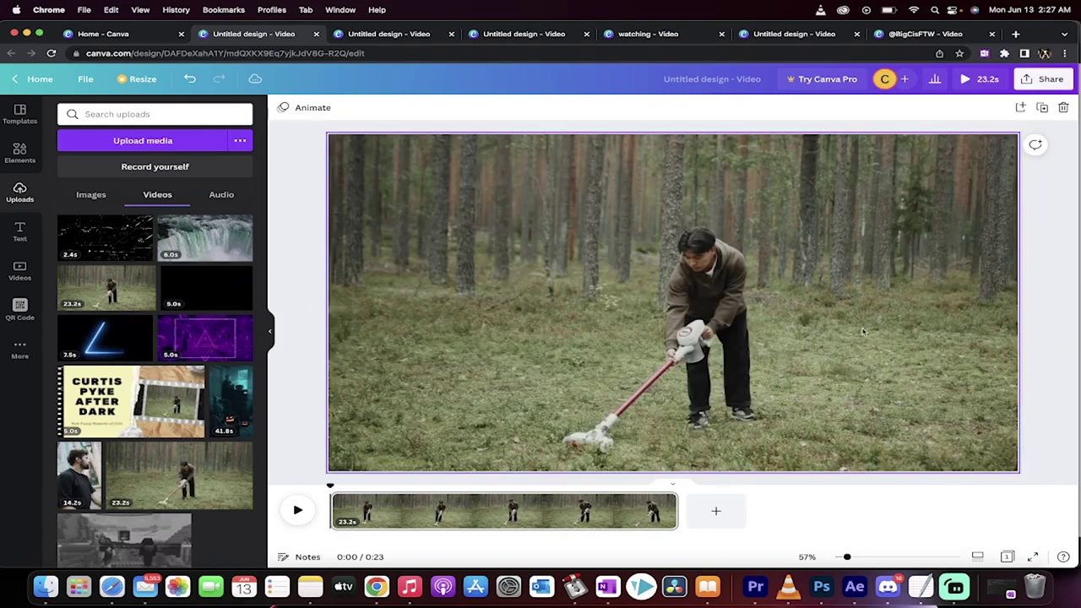
click(300, 510)
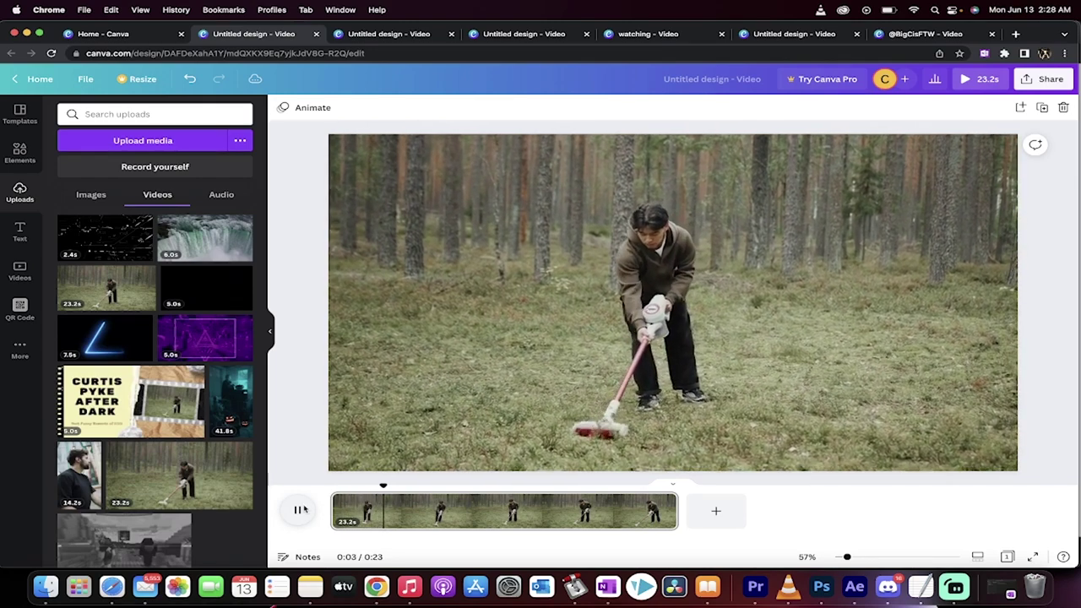
click(302, 510)
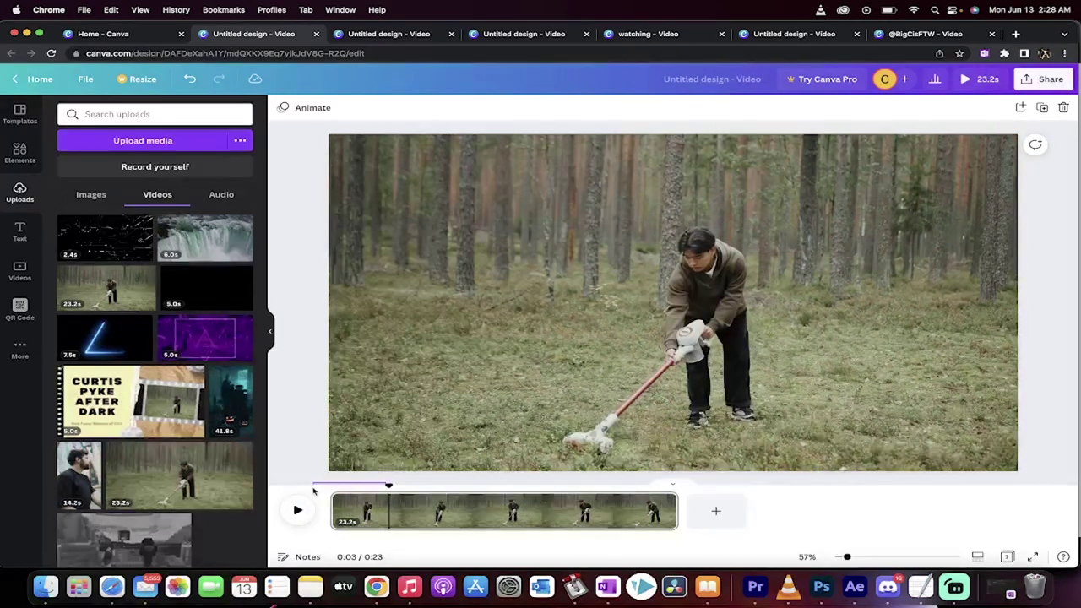
drag(388, 487, 329, 489)
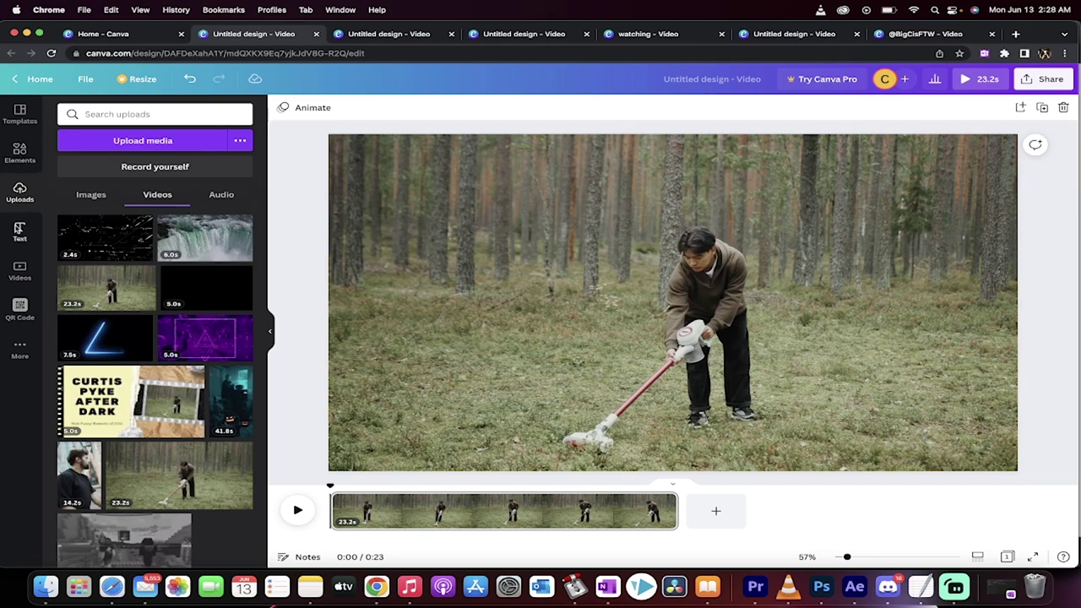
- Add a heading reading HELLO over the clip, then delete that heading box
click(19, 228)
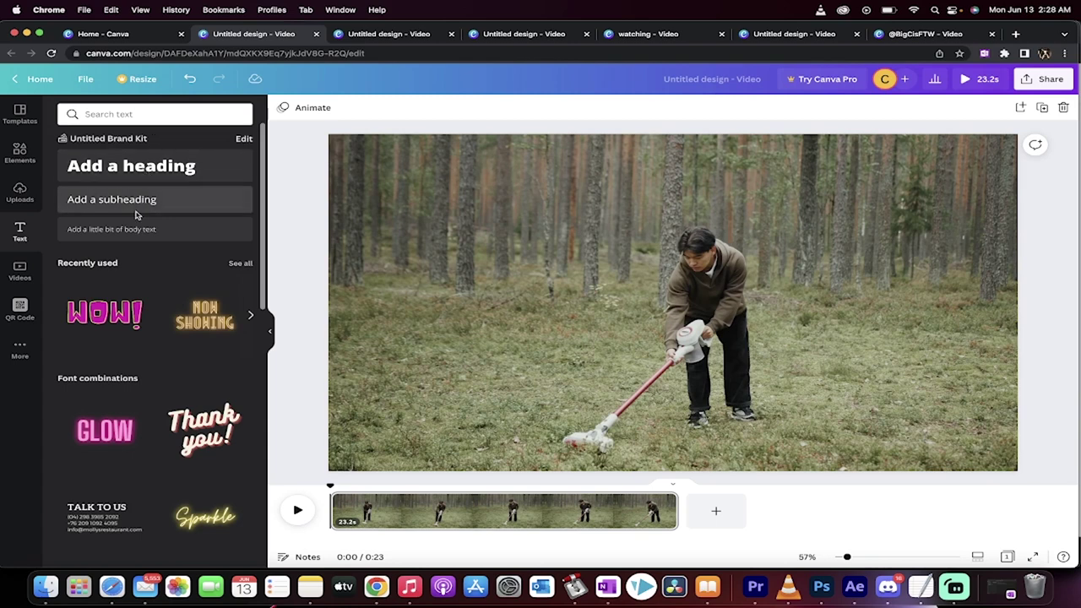
click(166, 166)
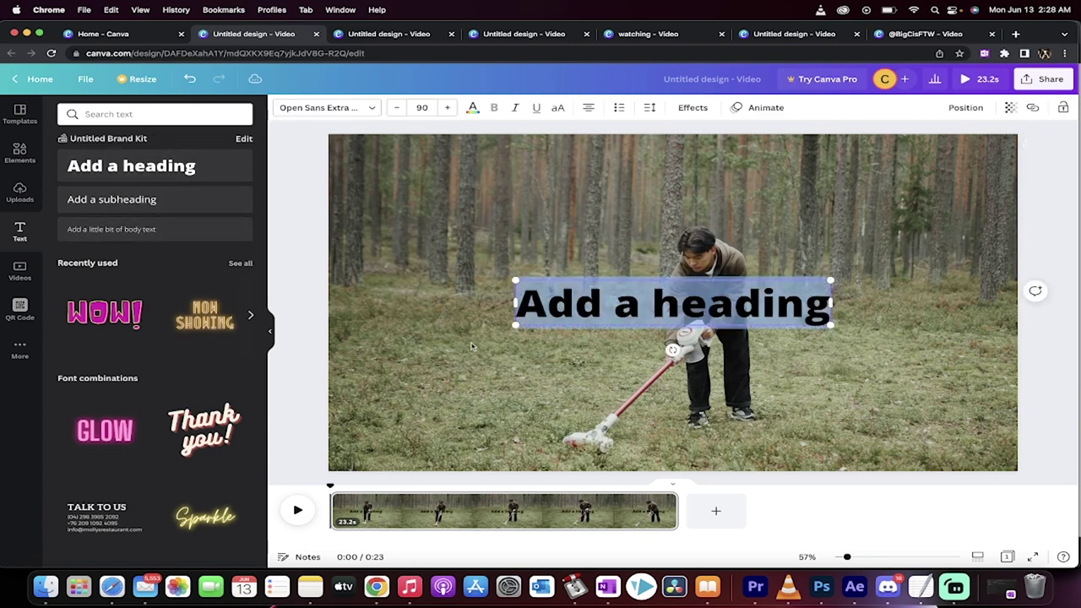
double_click(581, 315)
text(HELLO)
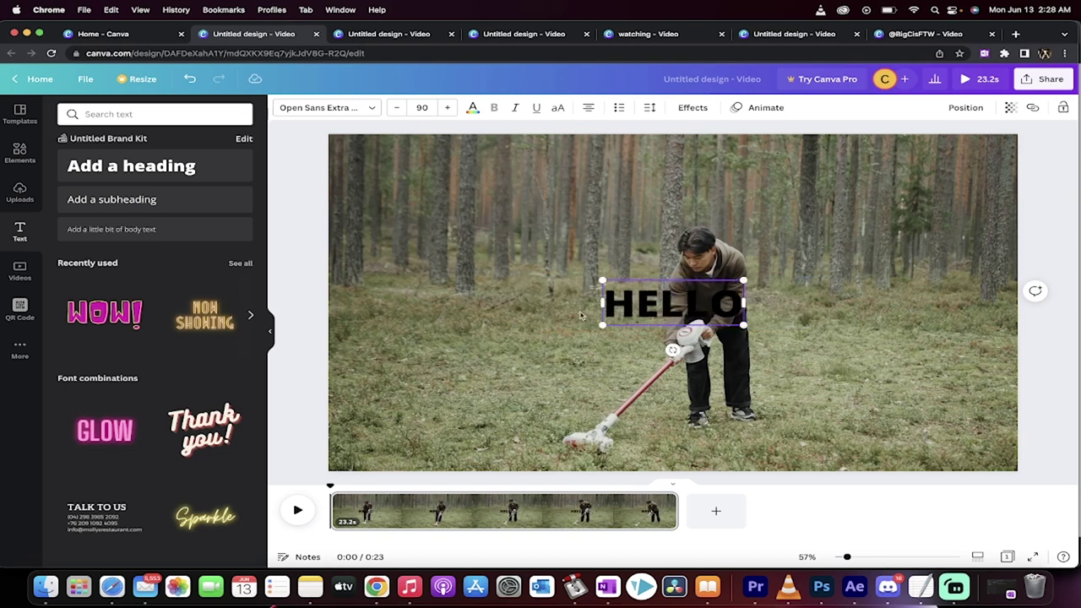
click(432, 200)
click(634, 311)
key(Delete)
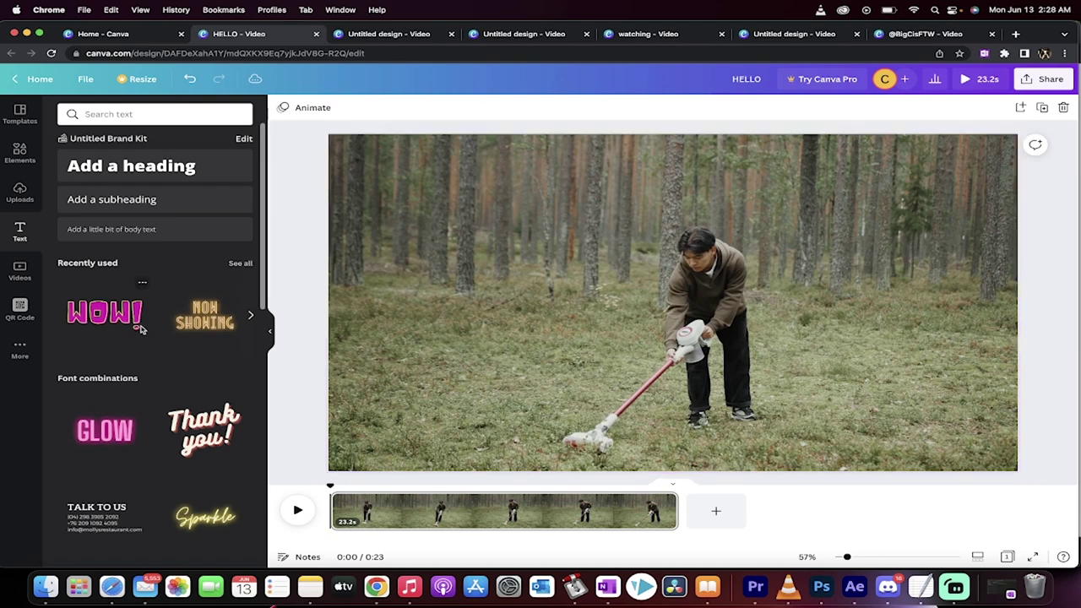
- Scroll the Font combinations list down to the CHILL, RETRO and LEVEL UP styles
scroll(146, 323, down, 3)
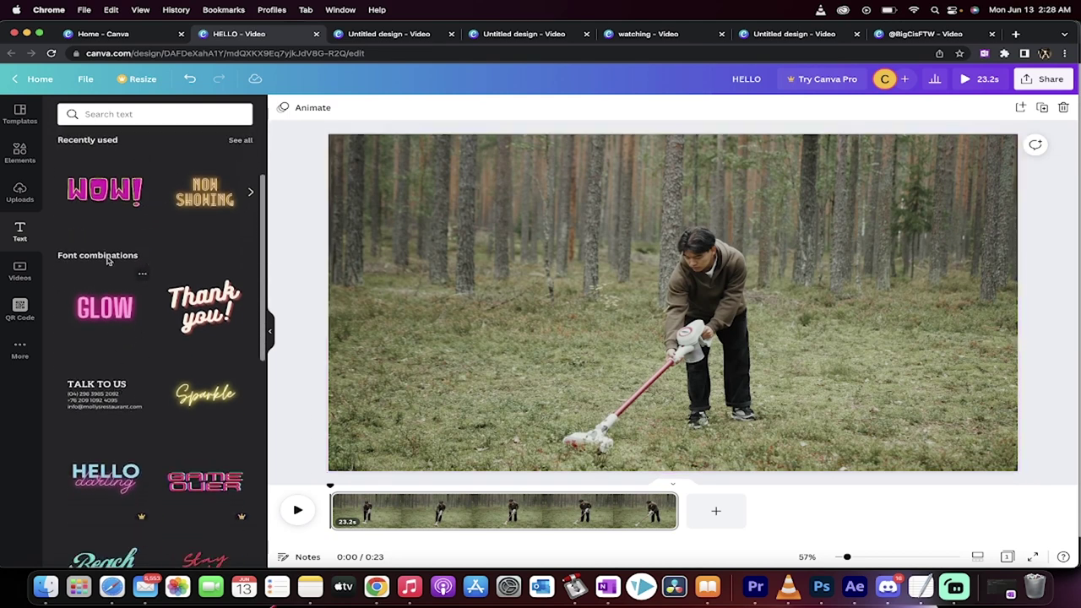
scroll(103, 333, down, 1)
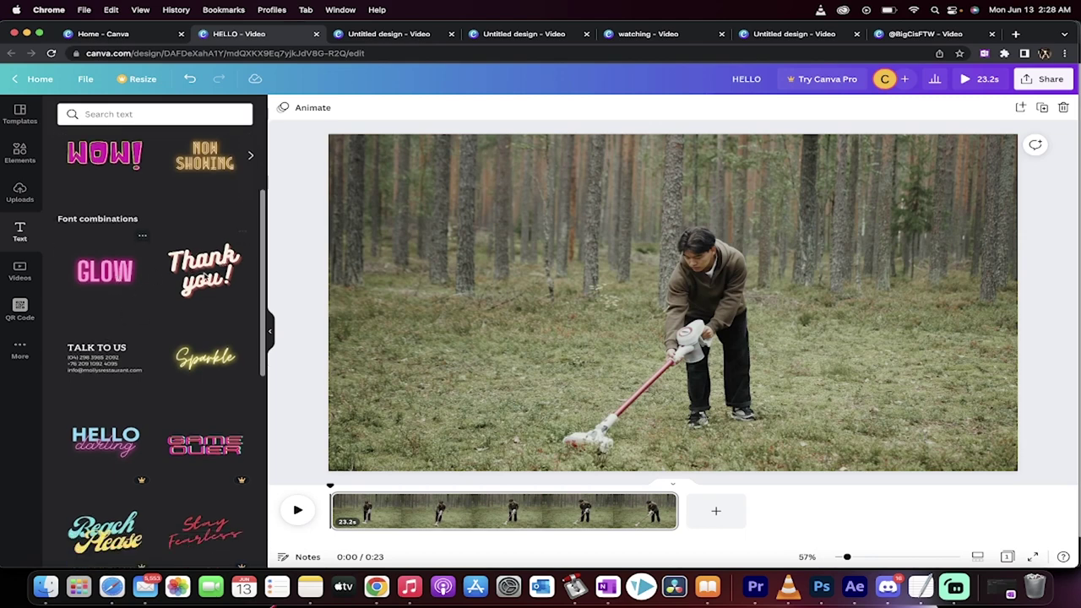
scroll(230, 376, down, 3)
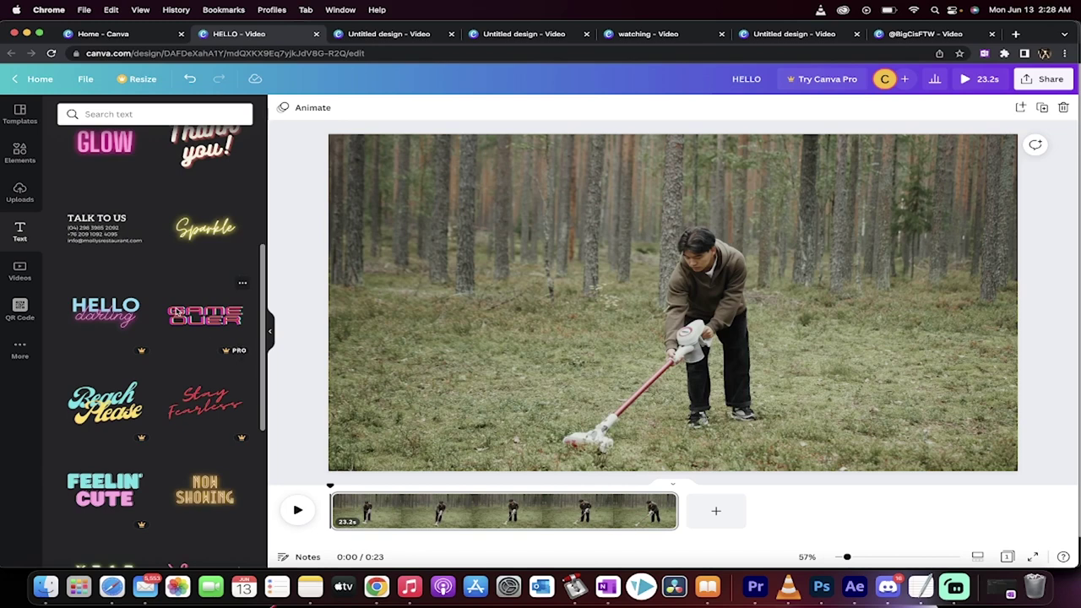
scroll(181, 355, down, 3)
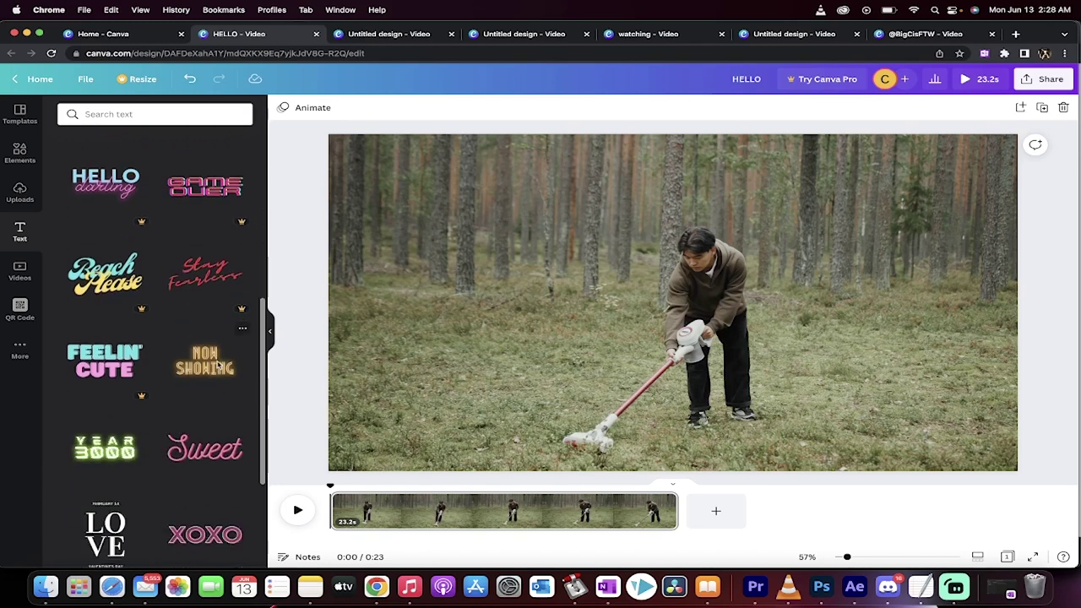
scroll(217, 365, down, 10)
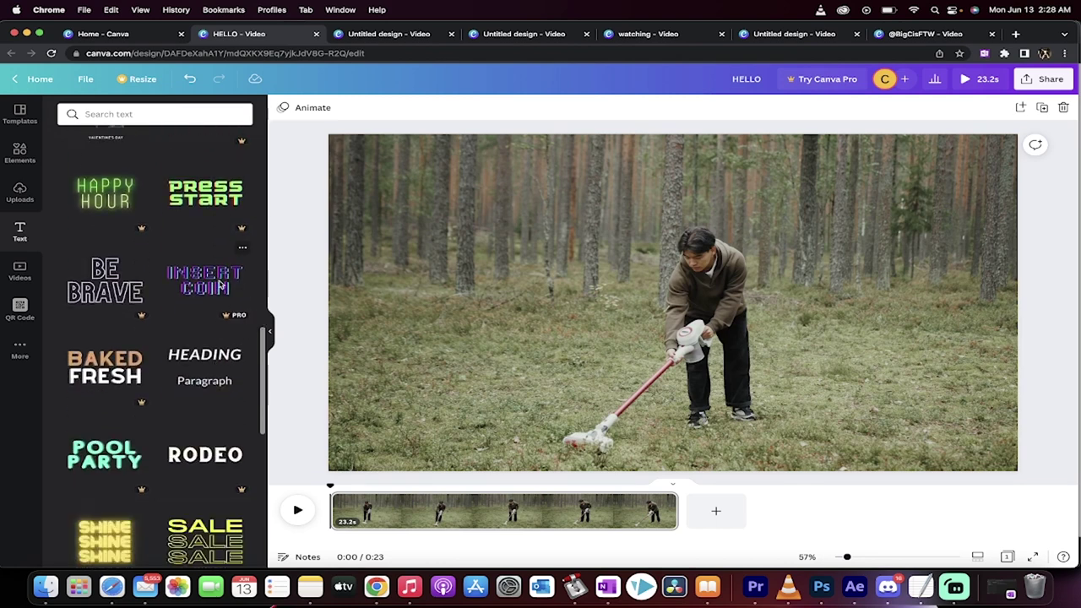
scroll(203, 427, down, 9)
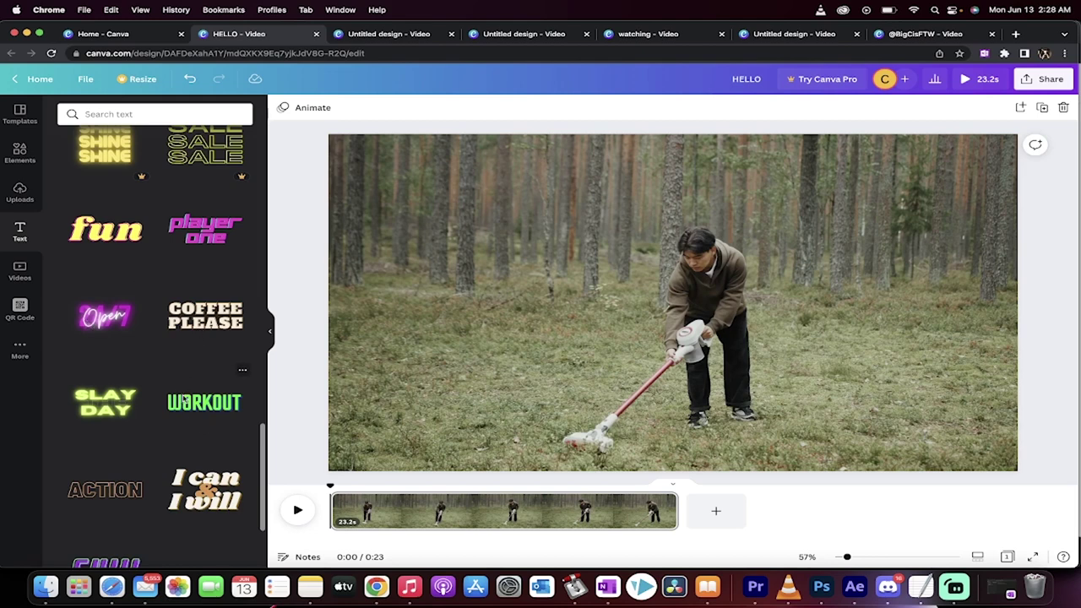
scroll(207, 407, down, 5)
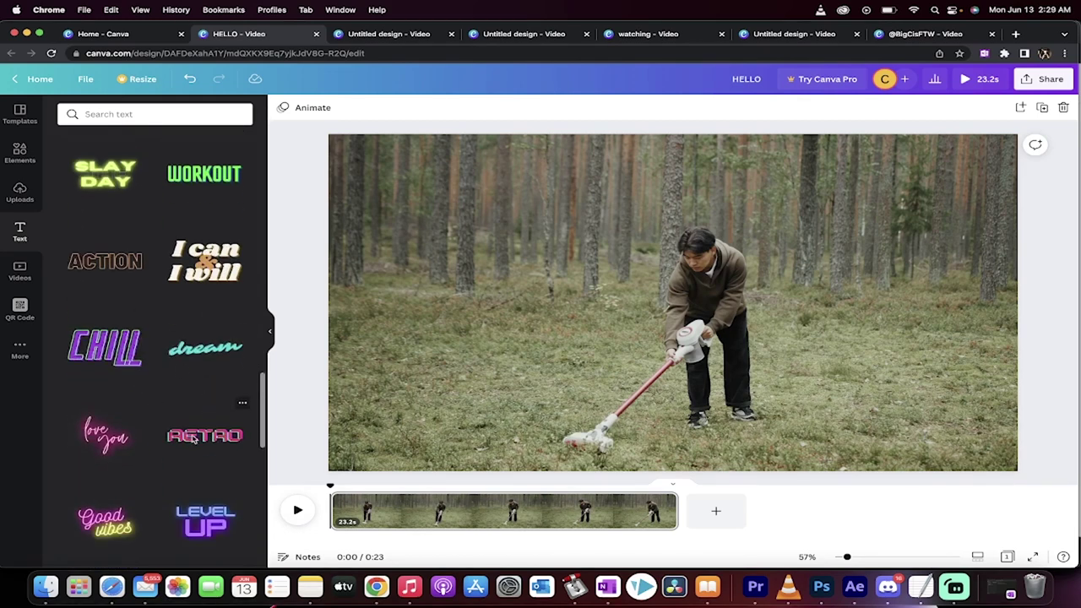
- Add the RETRO text style to the clip and type DON'T EAT MUSHROOMS into it
click(193, 436)
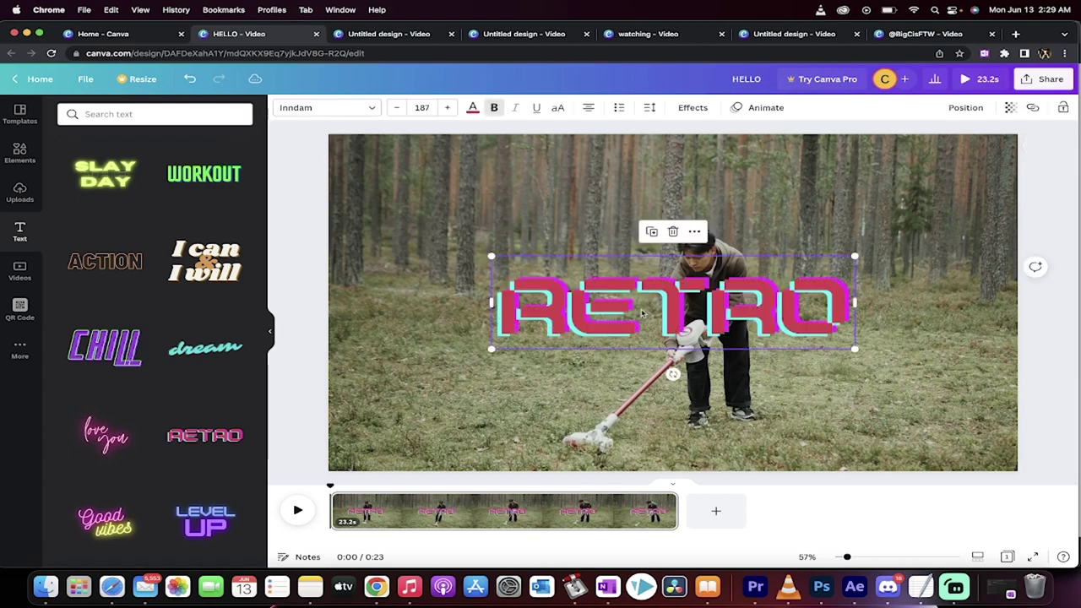
drag(667, 315, 643, 263)
text(DON'T EAT)
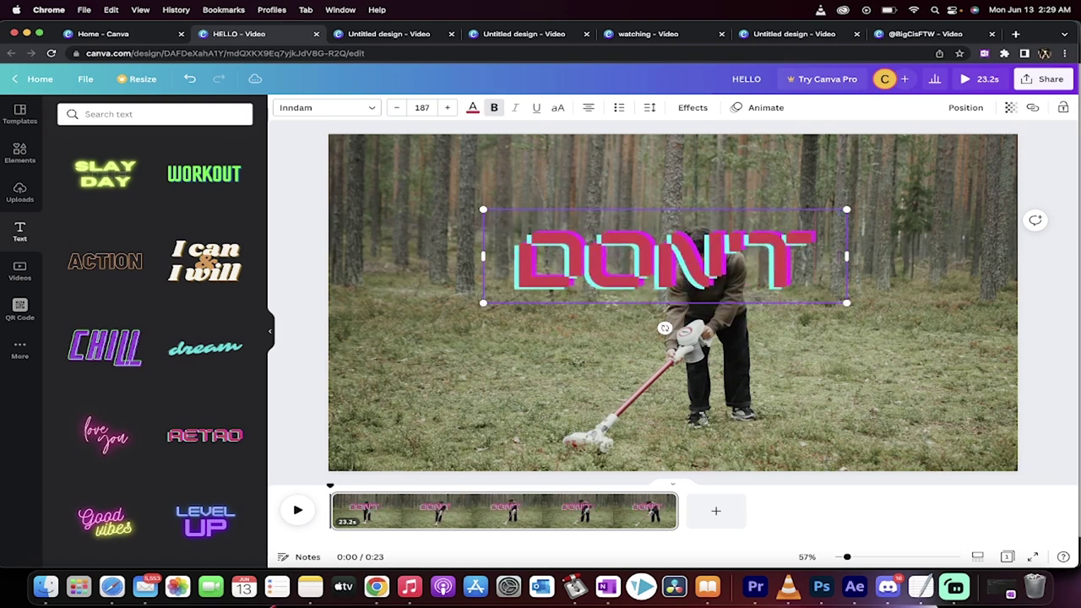
text( MUSHROOMS)
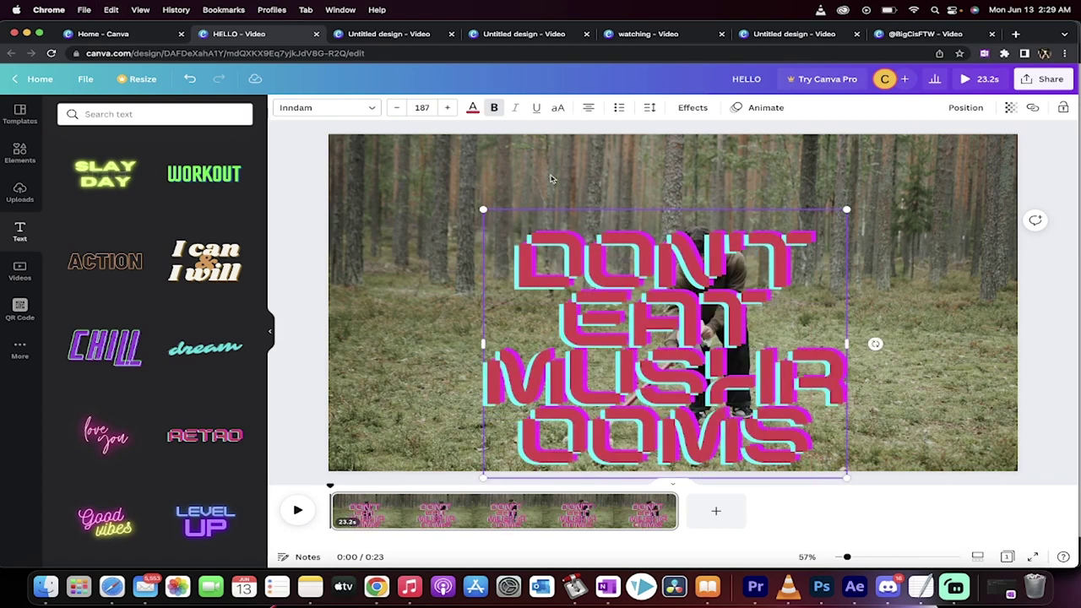
- Shrink the headline's font size down to 101 so it fits on two lines
double_click(553, 271)
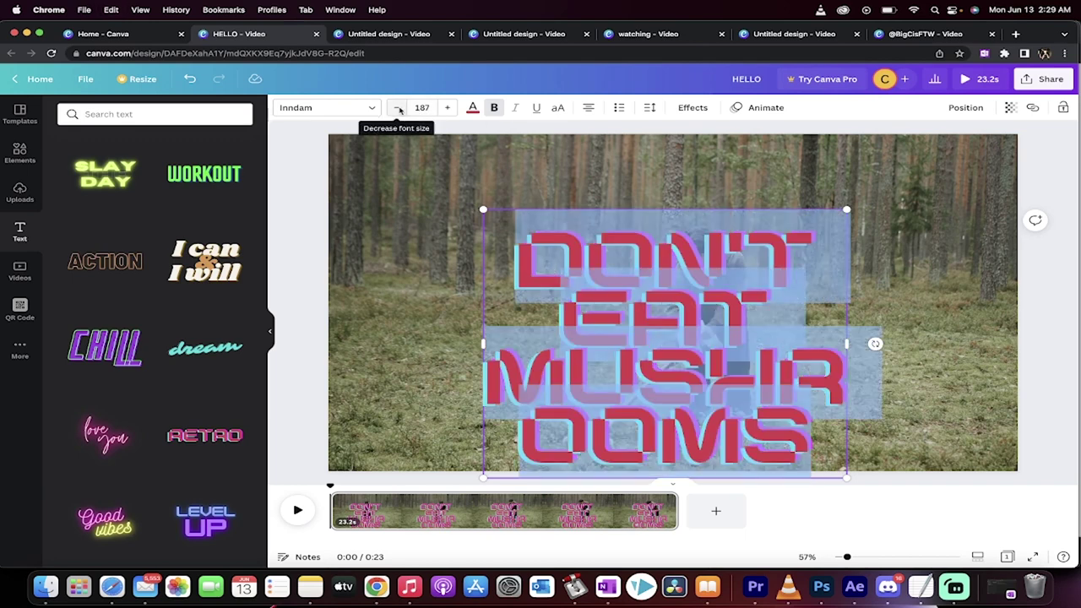
click(397, 108)
click(397, 108)
click(397, 108)
click(397, 108)
click(397, 108)
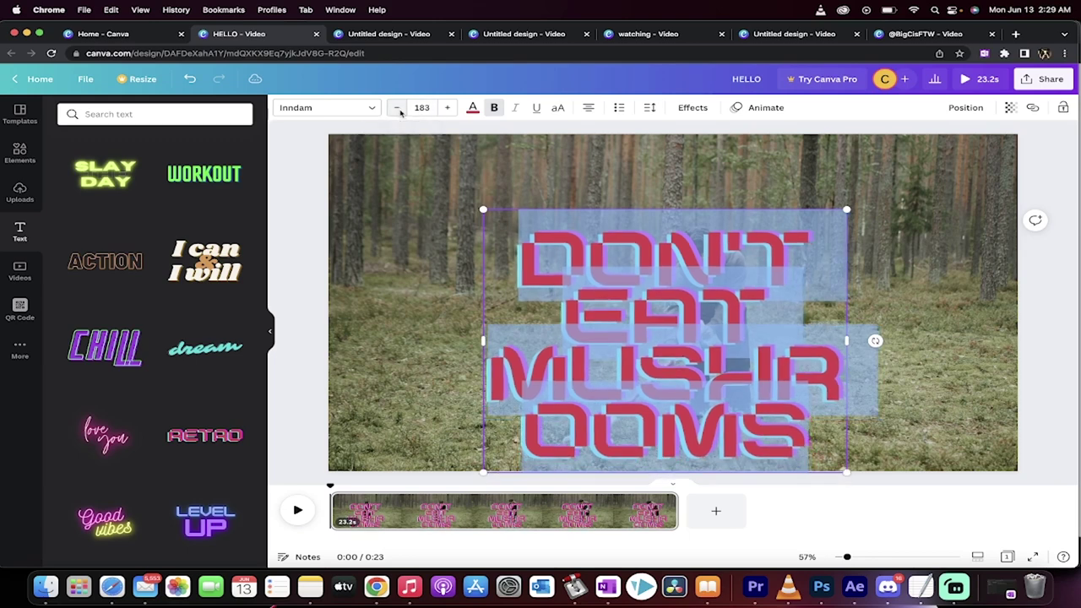
click(397, 108)
click(397, 109)
click(397, 108)
click(398, 108)
click(397, 109)
click(397, 109)
click(397, 108)
click(397, 108)
click(397, 109)
click(397, 108)
click(397, 109)
click(397, 108)
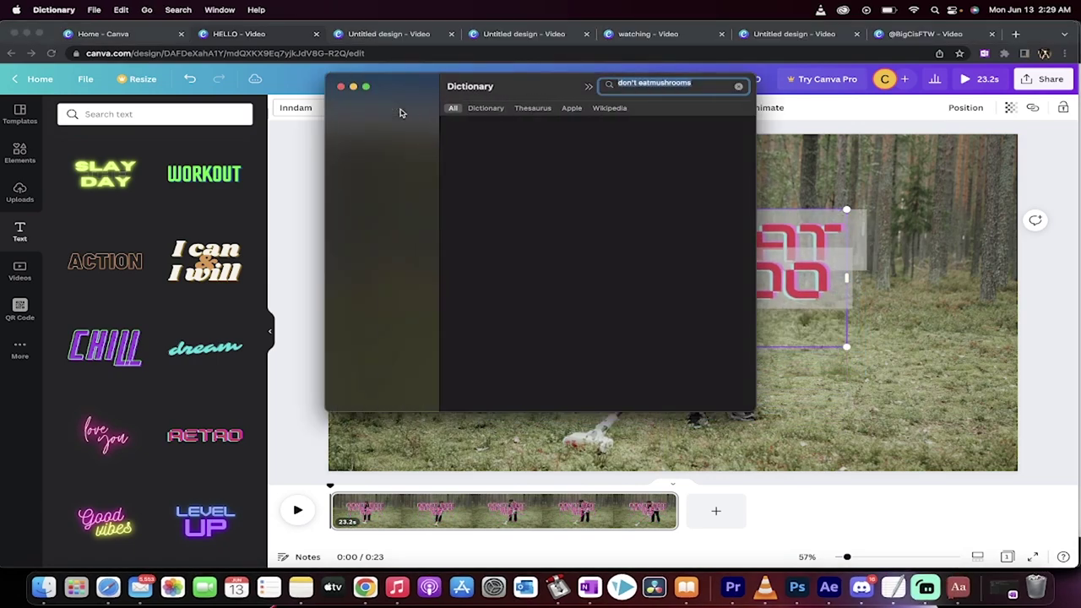
click(340, 87)
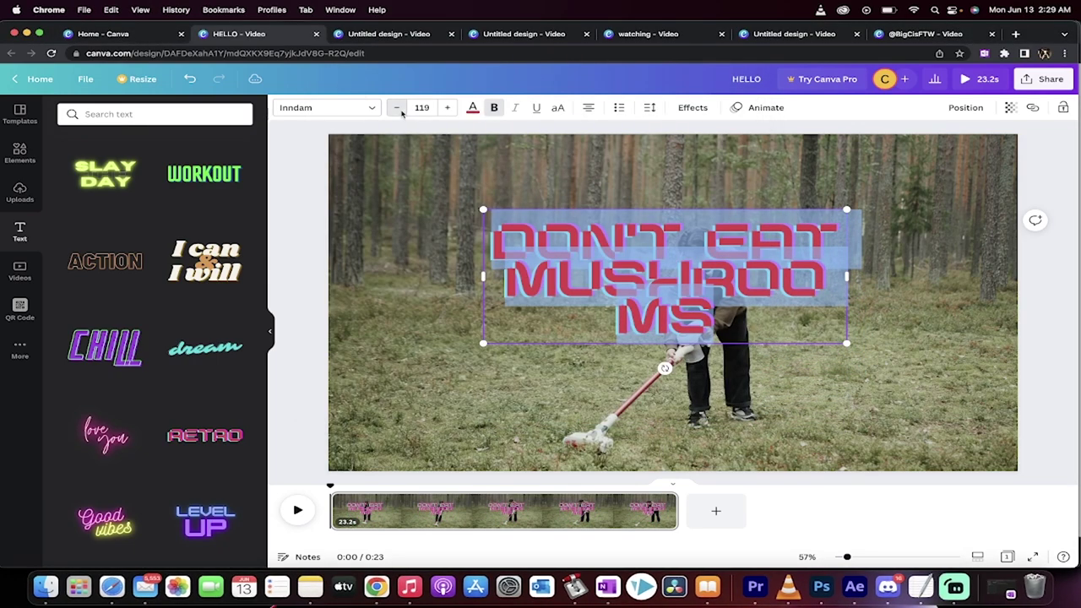
click(397, 108)
click(397, 108)
click(397, 108)
click(397, 108)
click(398, 108)
click(397, 108)
click(397, 108)
click(397, 108)
click(397, 109)
- Move the headline box down into the lower half of the video
click(826, 309)
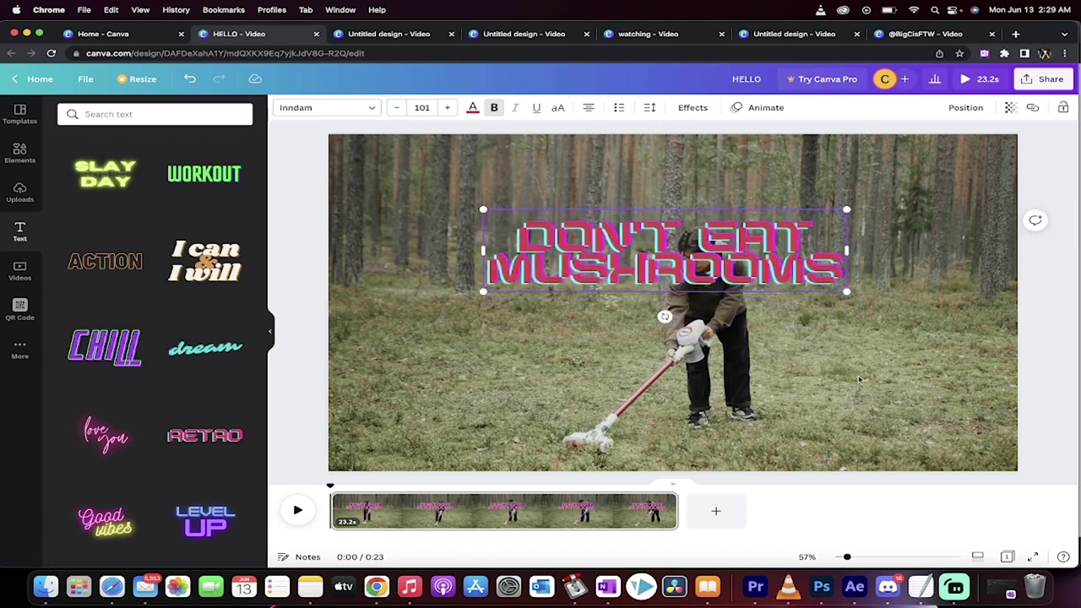
click(729, 277)
drag(734, 230, 741, 365)
- Set the headline's line spacing to 1.04 and letter spacing to 19, then nudge it left
triple_click(740, 365)
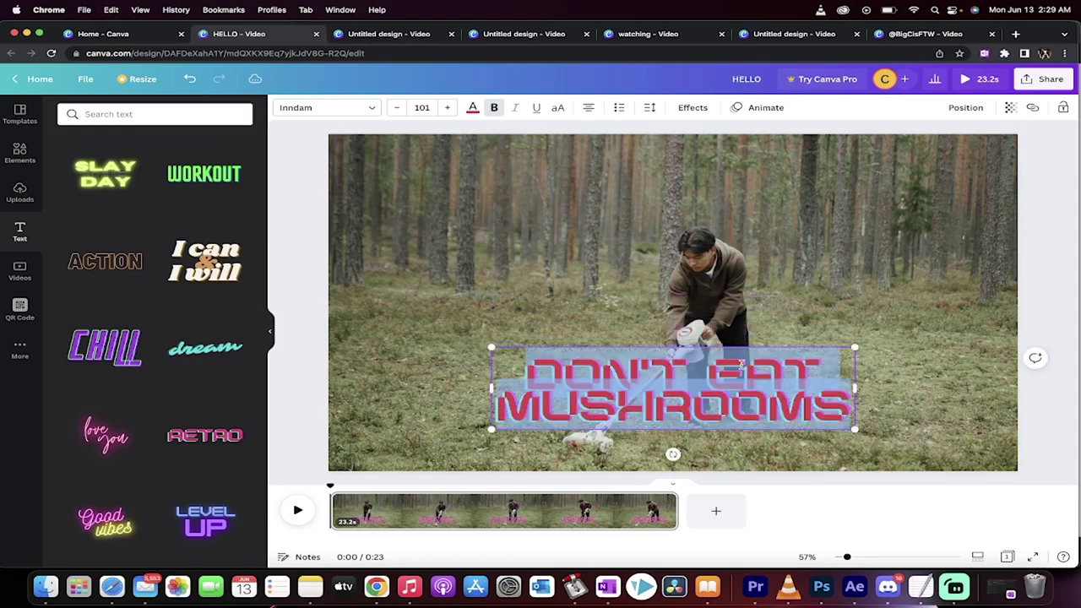
click(650, 108)
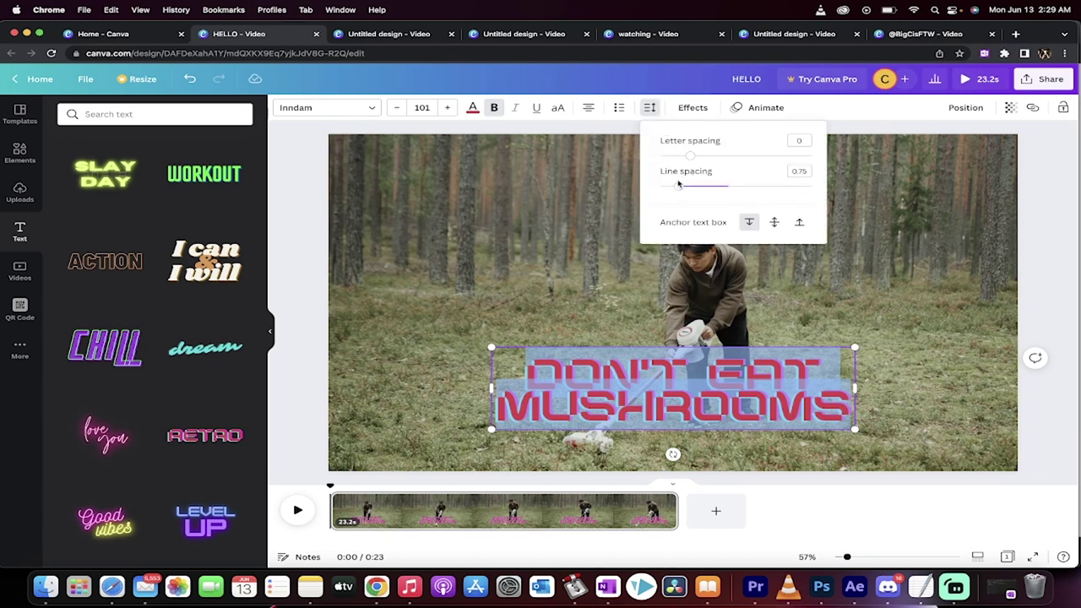
drag(678, 187, 694, 154)
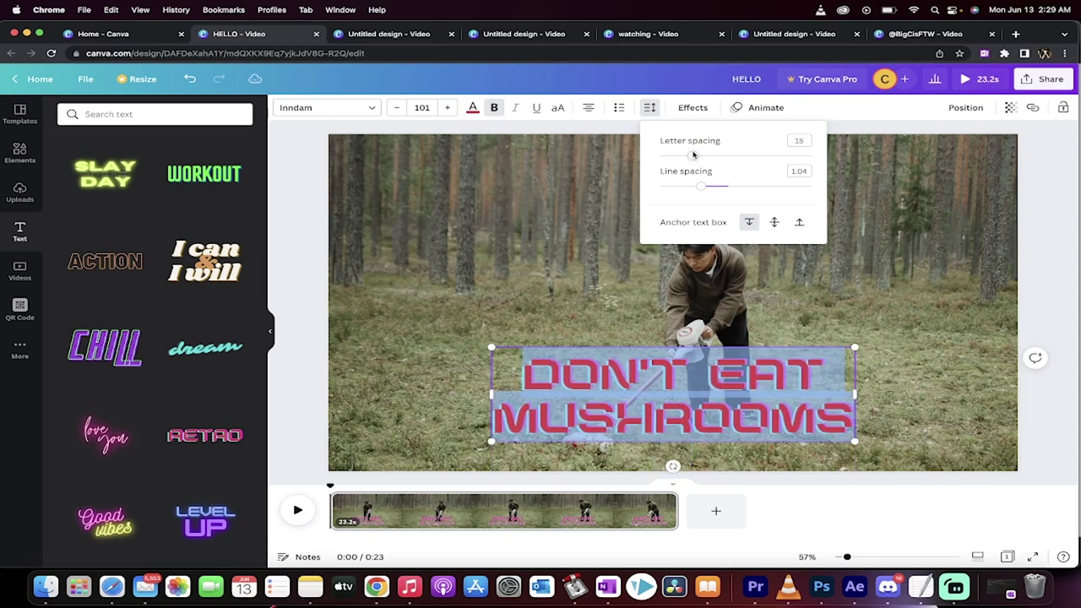
click(885, 269)
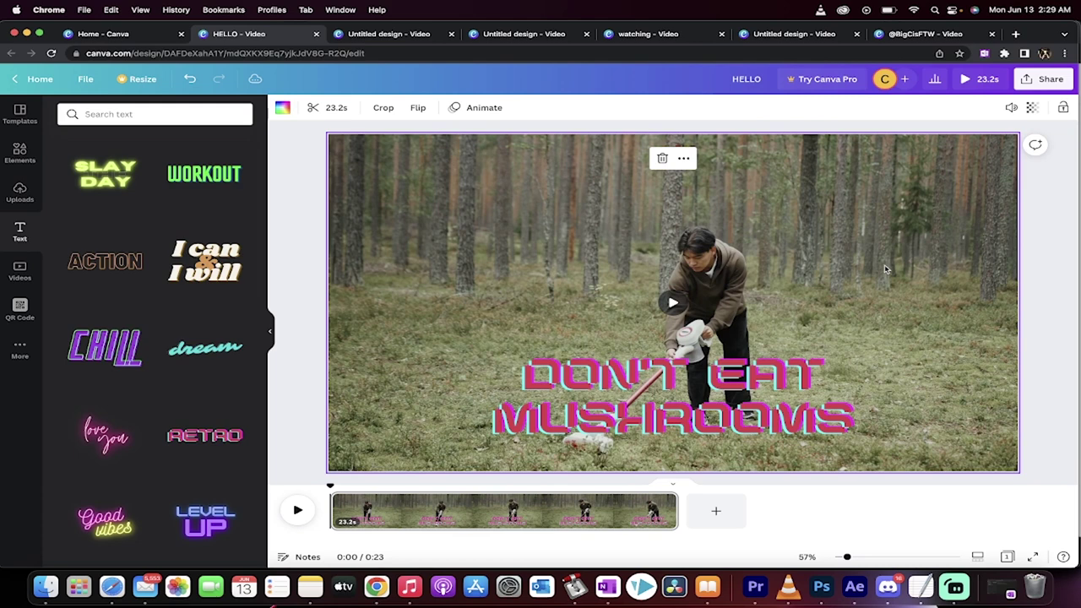
drag(741, 386, 728, 384)
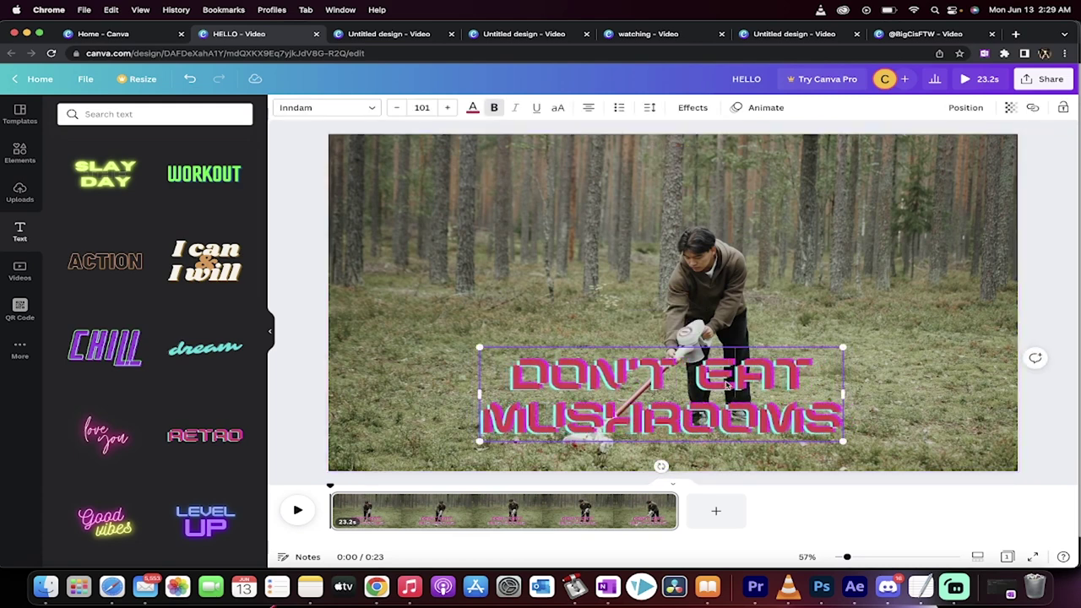
- Delete the DON'T EAT MUSHROOMS headline from the video
click(726, 385)
key(BackSpace)
click(578, 321)
click(583, 380)
key(BackSpace)
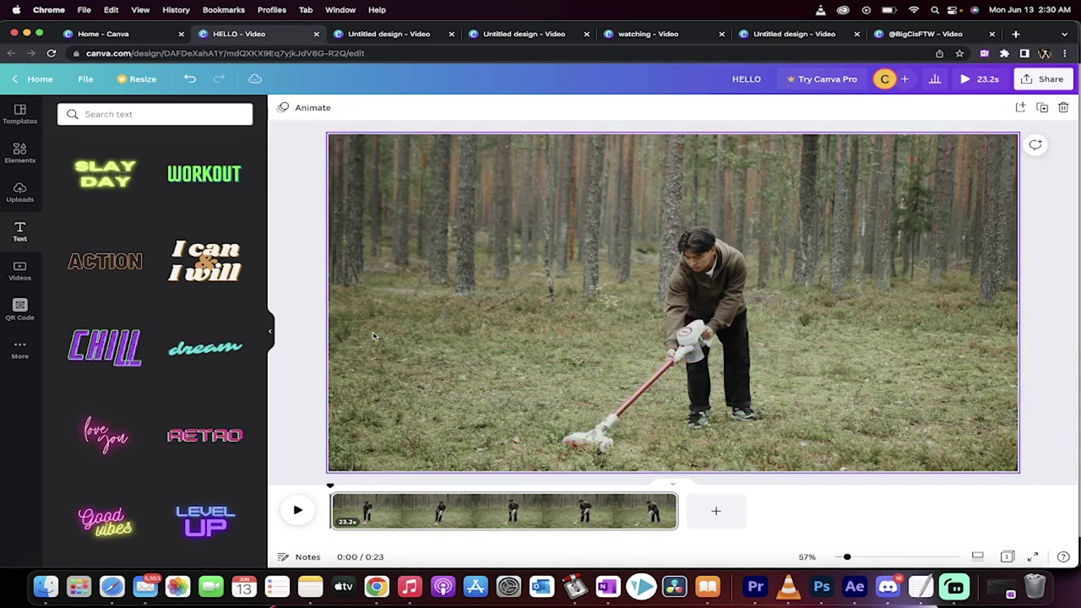
click(278, 357)
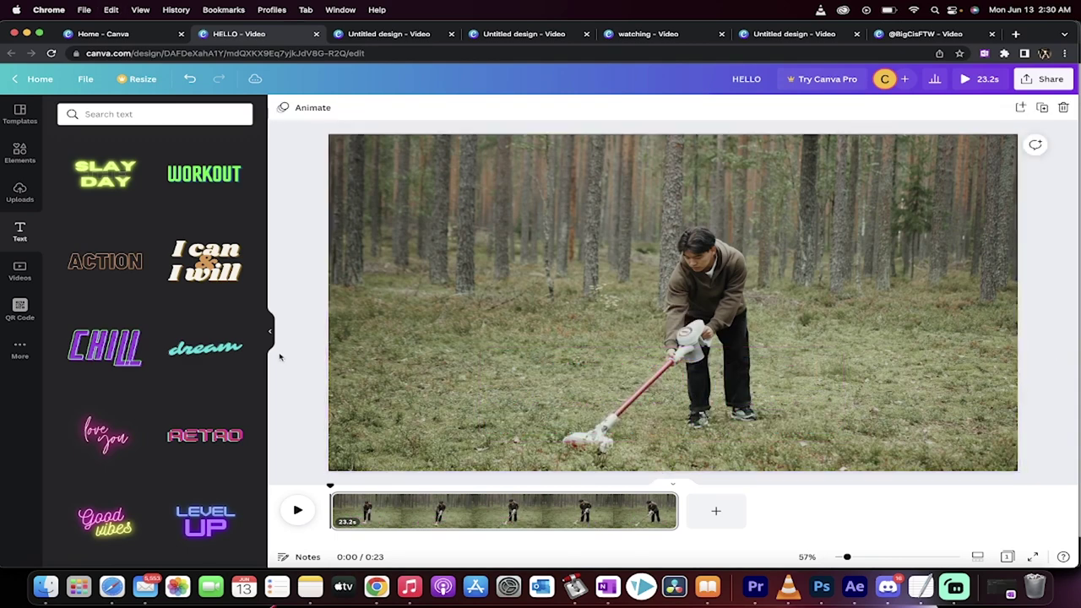
- Add the CHILL text style at size 181 in the lower-right corner and preview playback
click(122, 353)
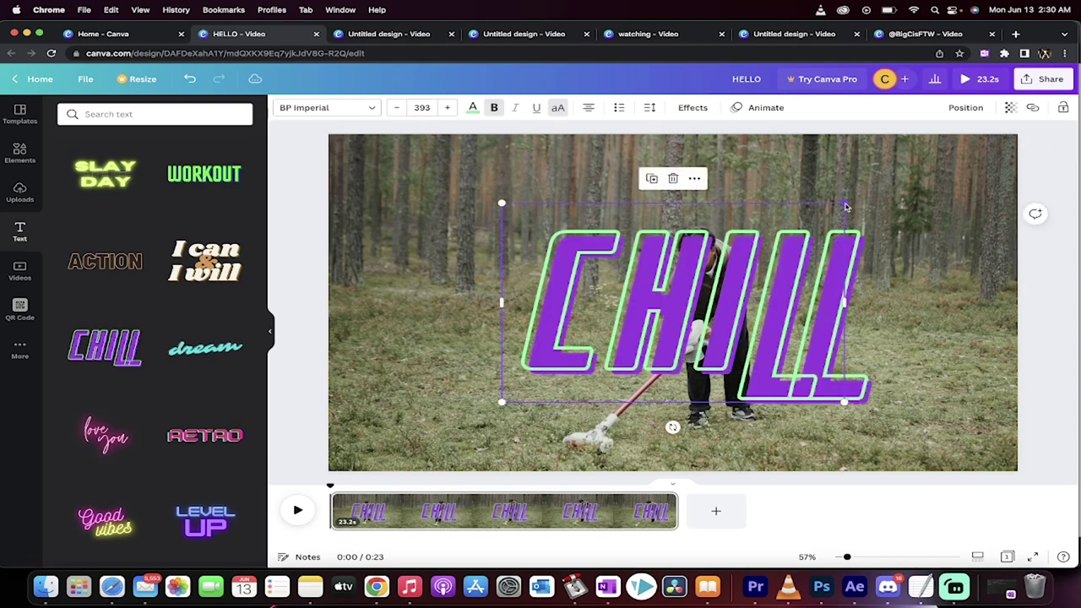
drag(846, 207, 676, 311)
drag(604, 349, 905, 393)
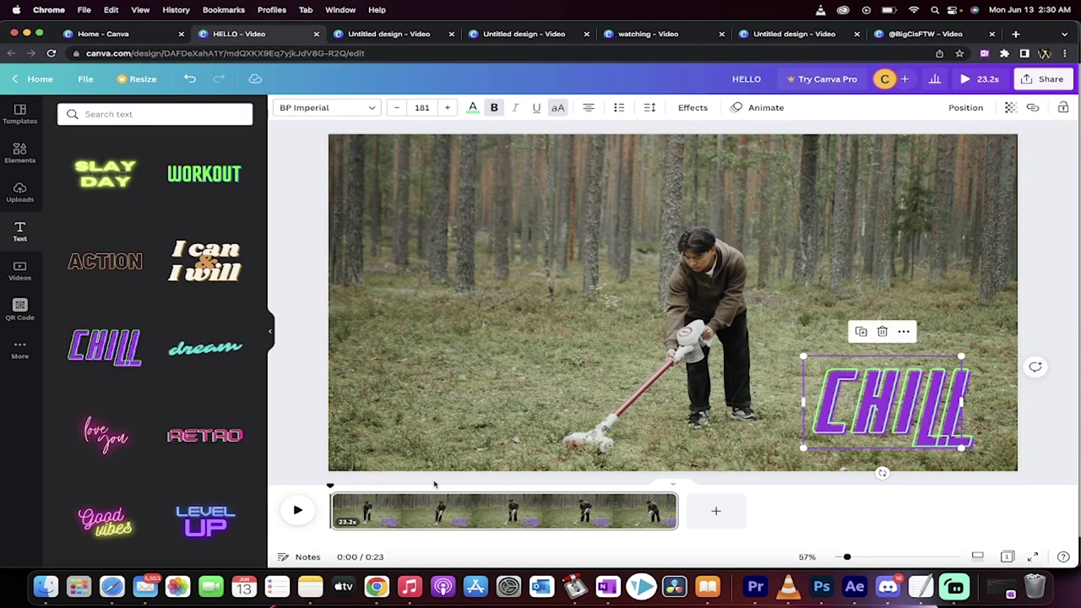
click(295, 512)
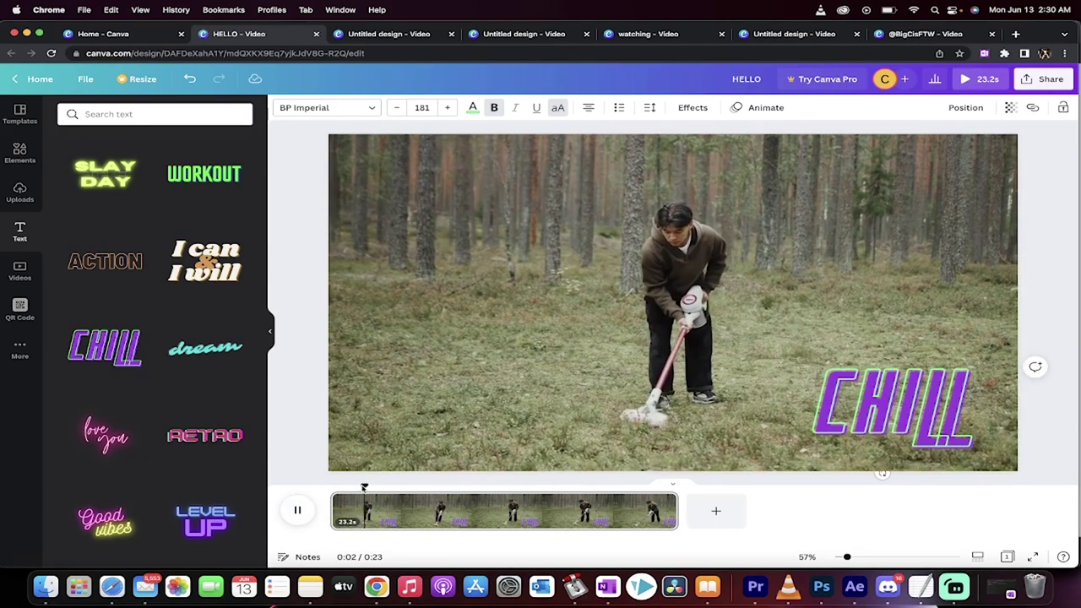
drag(364, 488, 333, 486)
key(space)
click(875, 391)
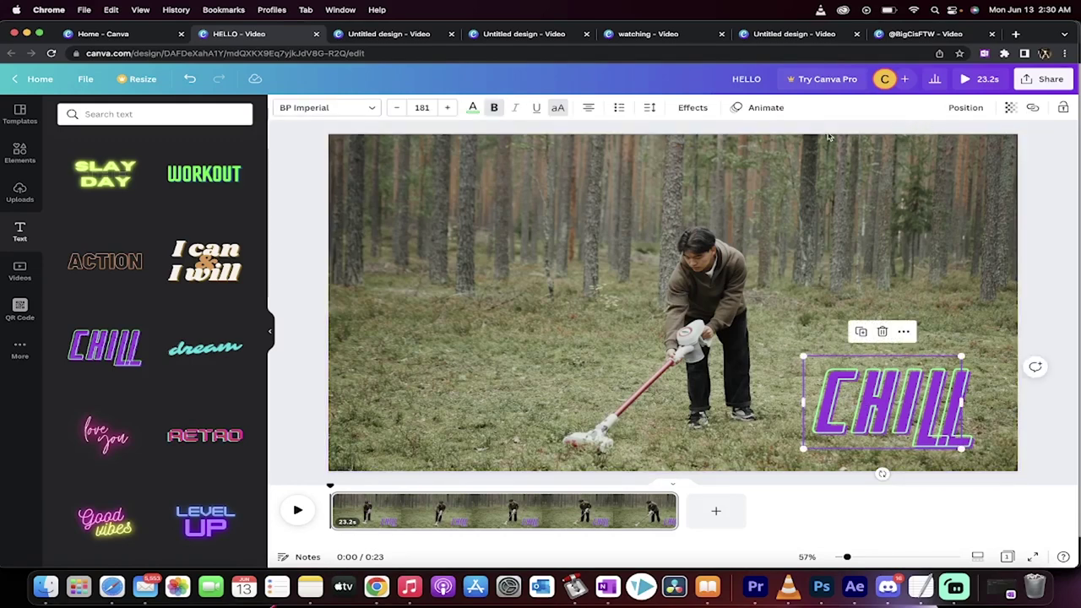
- Apply the Stomp text animation to the CHILL heading
click(766, 108)
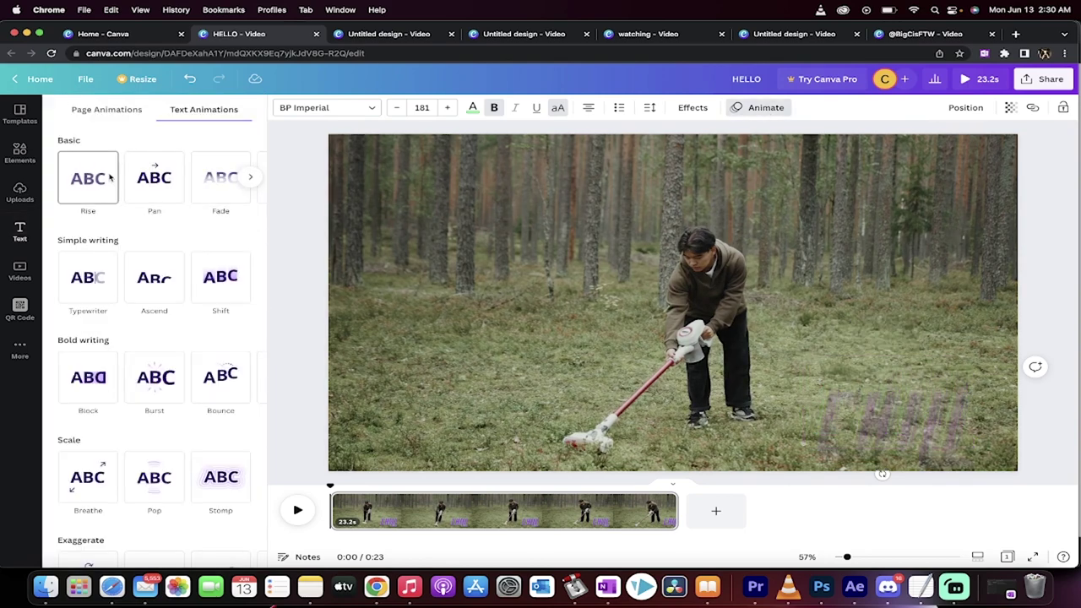
scroll(112, 277, down, 5)
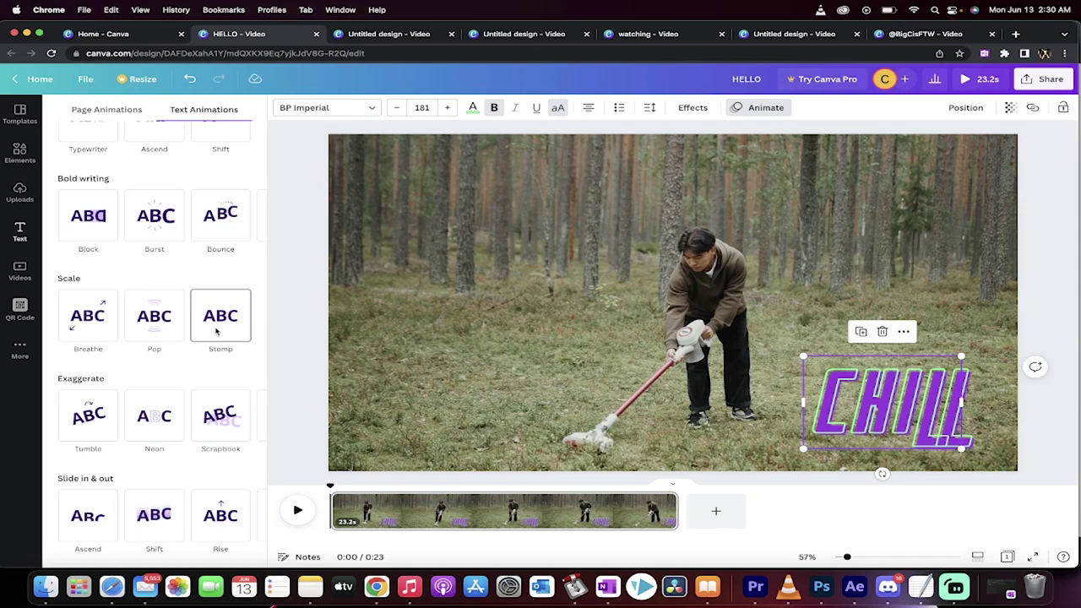
click(218, 329)
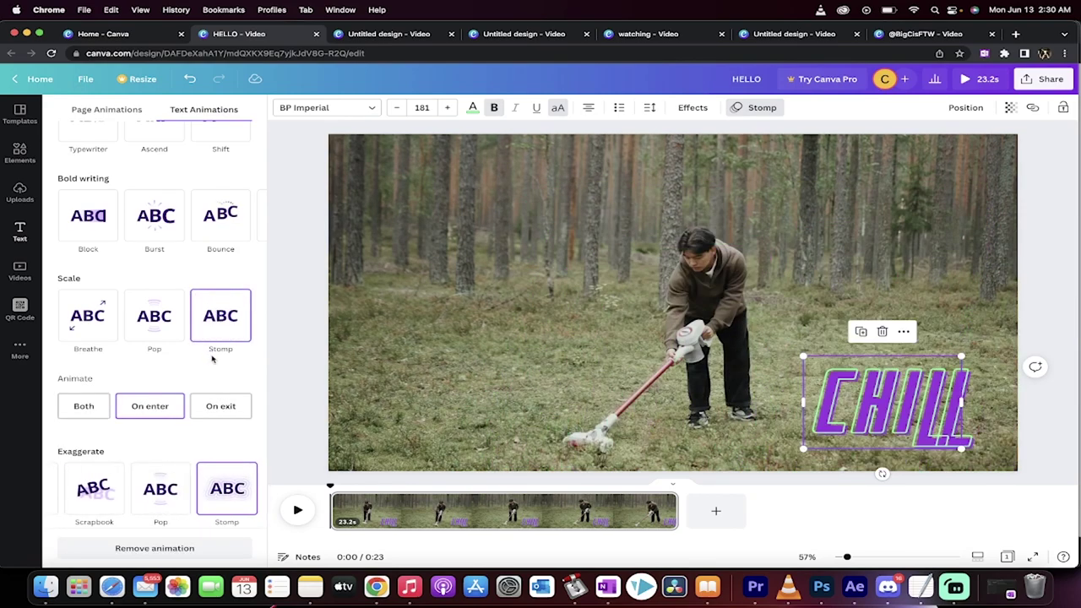
- Preview the video from the start to watch CHILL stomp in
scroll(225, 401, down, 3)
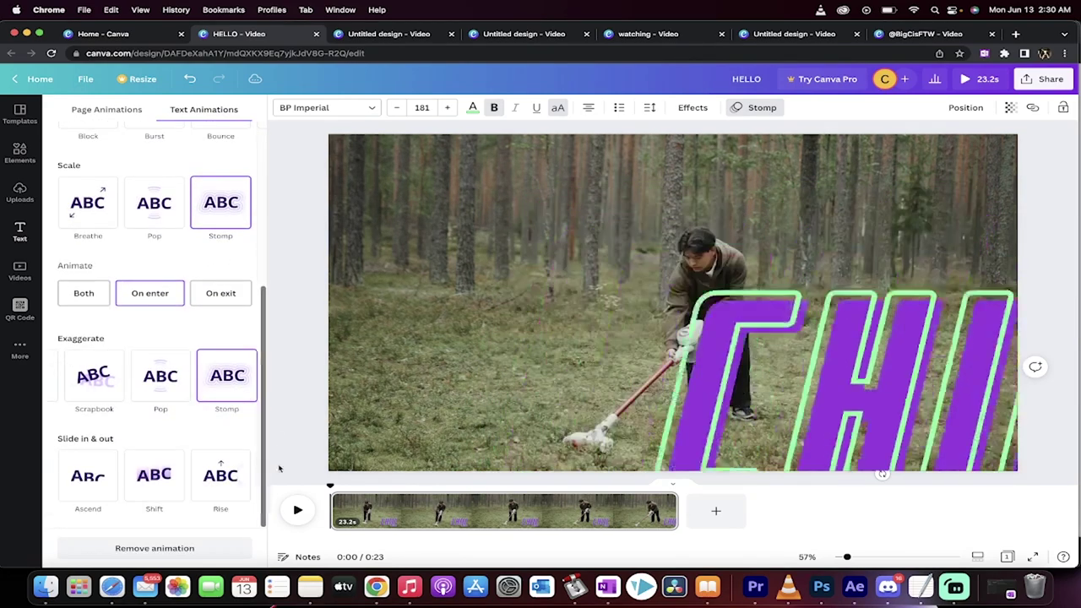
click(298, 510)
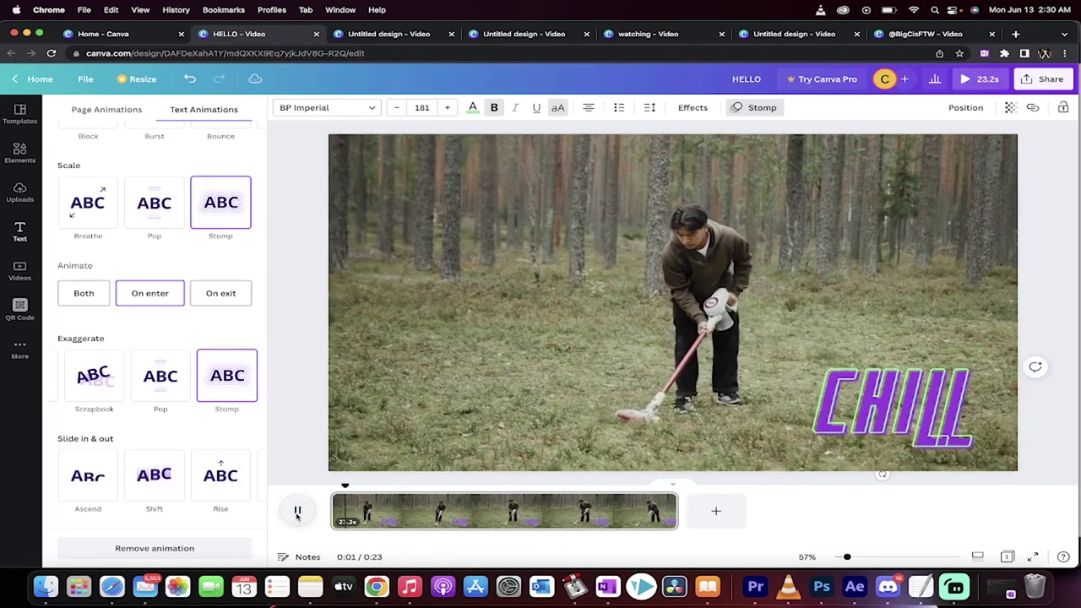
click(297, 511)
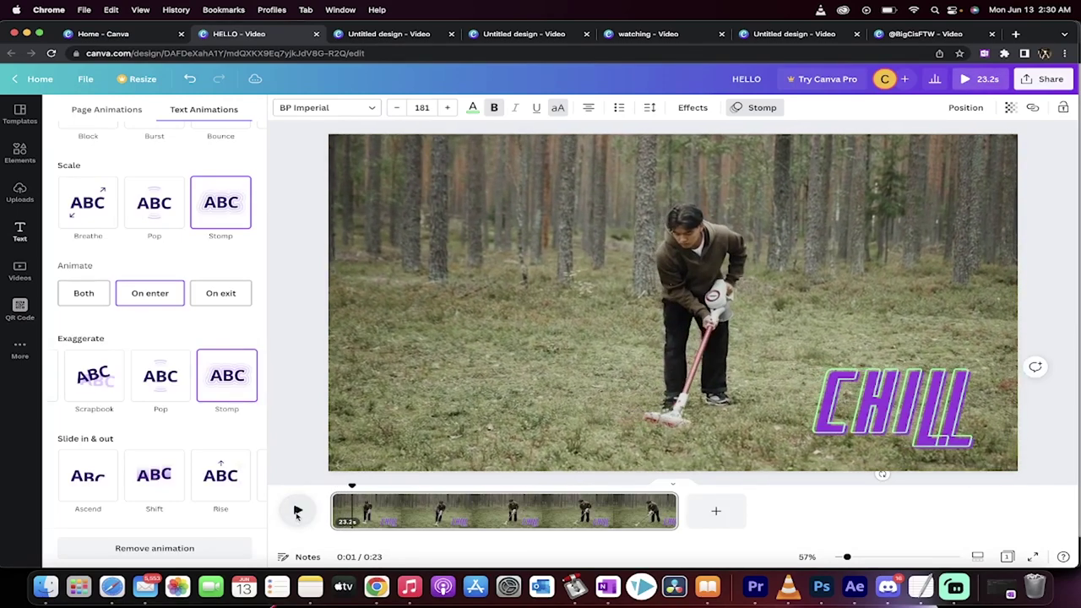
click(294, 422)
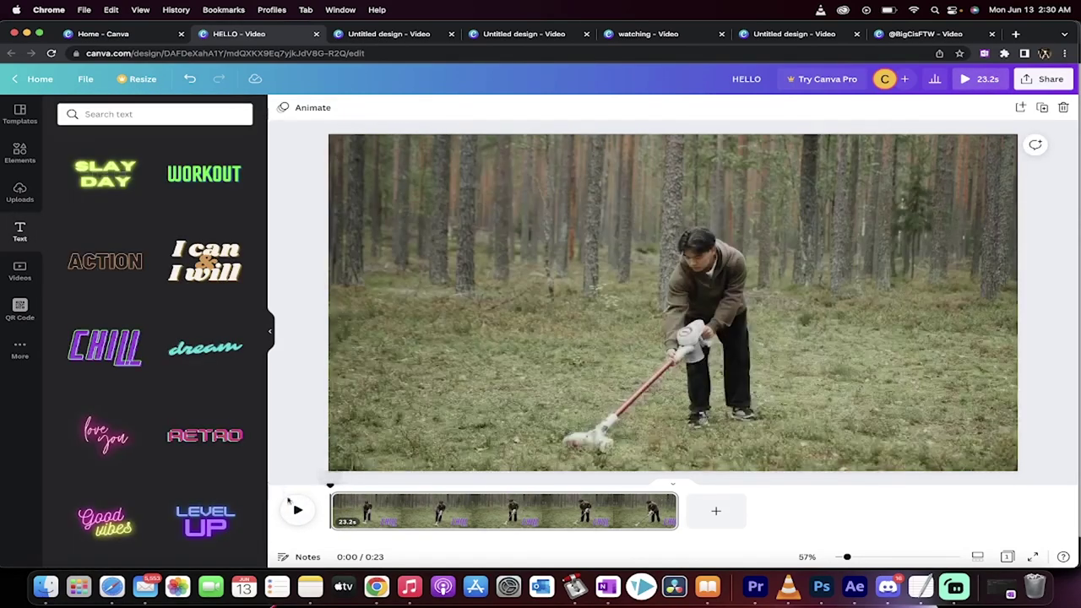
click(296, 509)
click(295, 510)
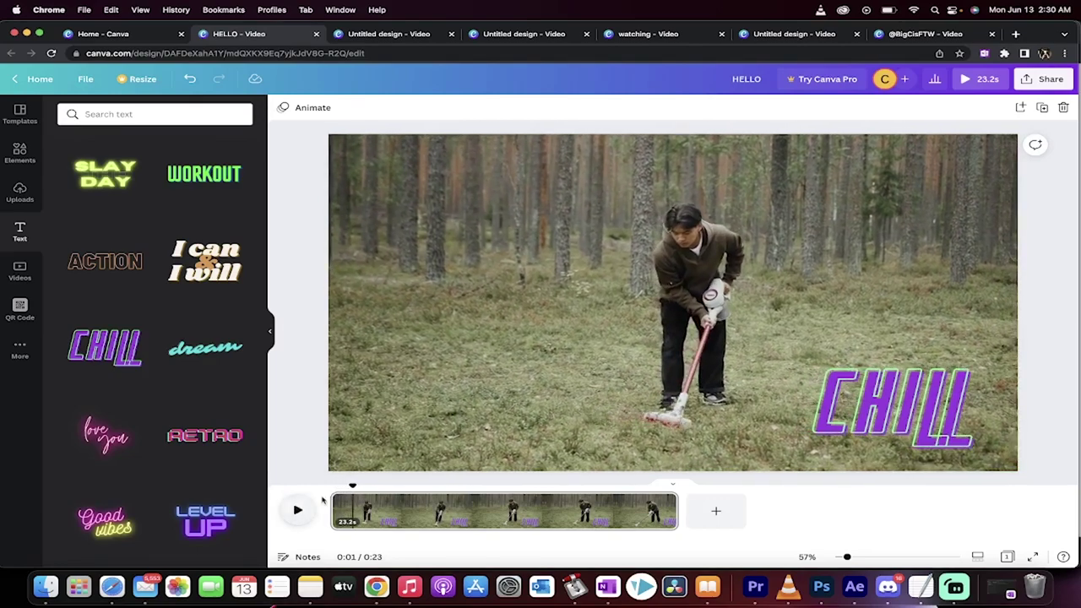
drag(350, 489, 330, 486)
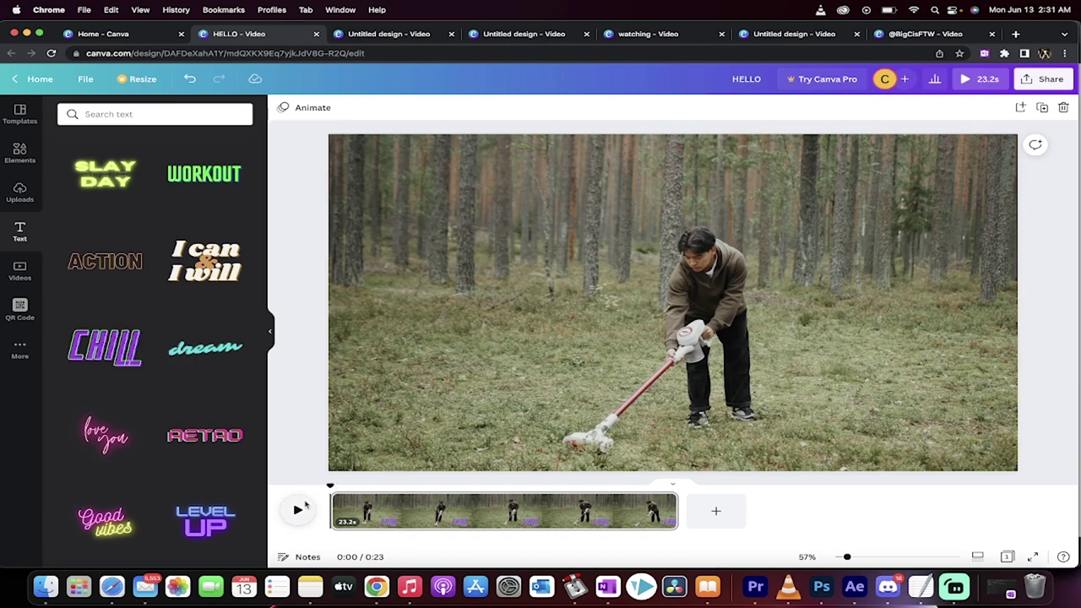
drag(331, 487, 367, 482)
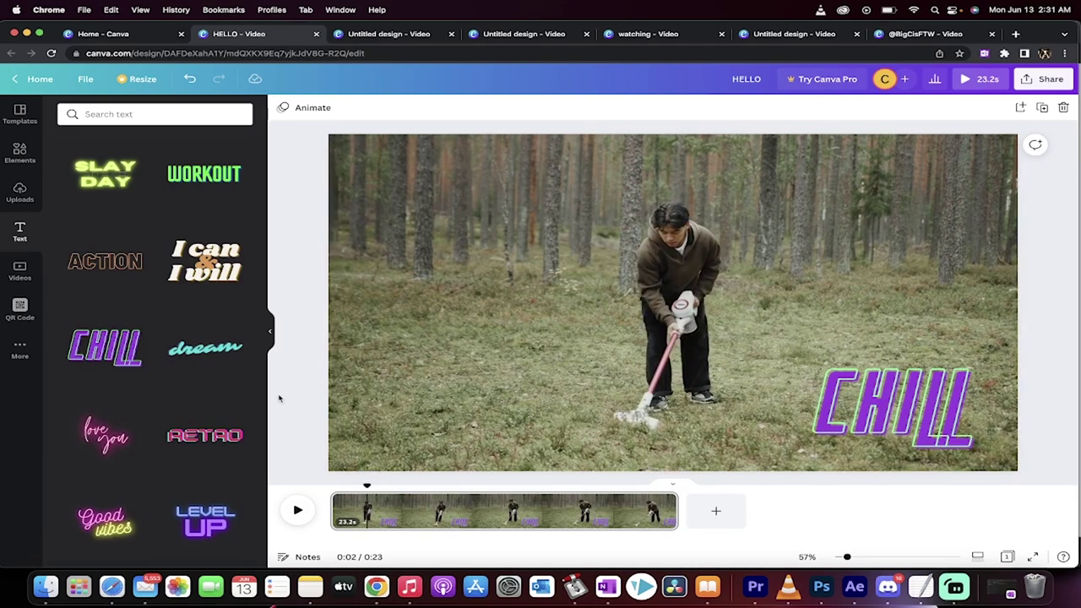
- Add the YouTube Subscribe graphic from Elements > Graphics to the video
click(20, 152)
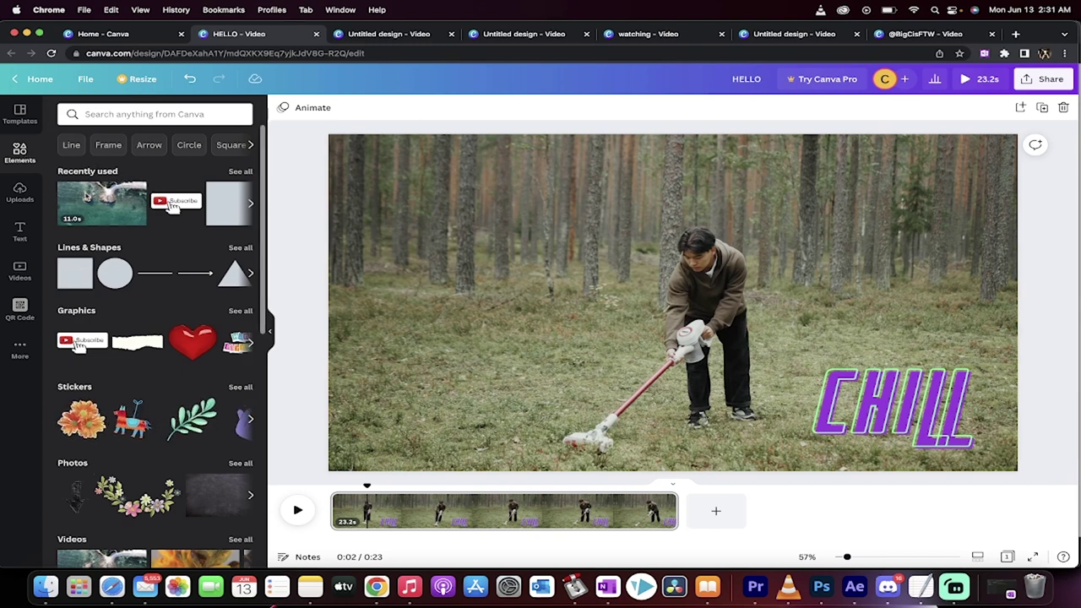
scroll(108, 321, down, 1)
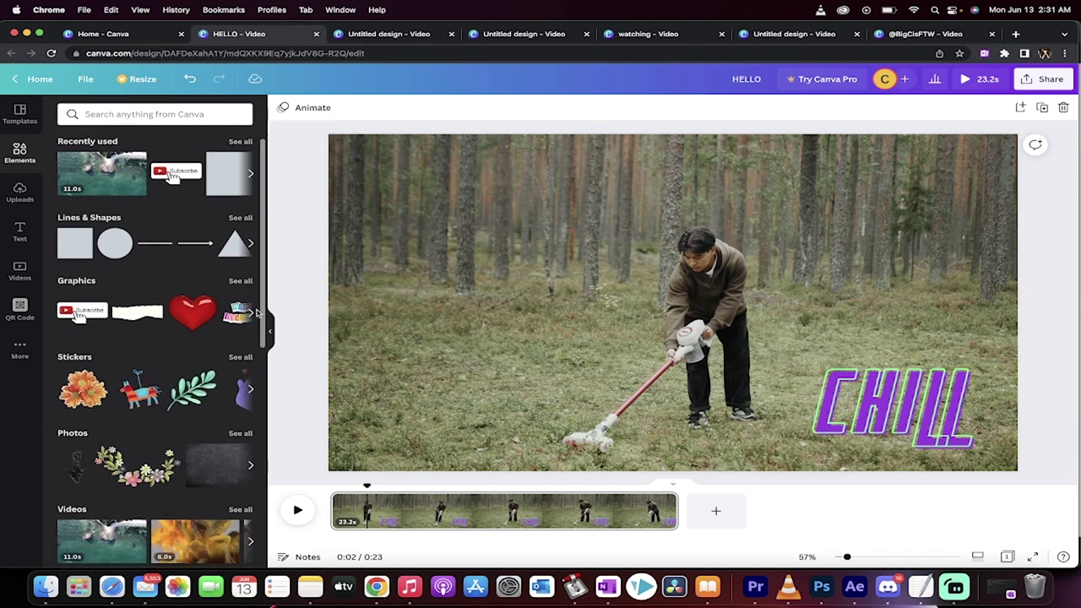
scroll(203, 302, down, 3)
scroll(193, 394, up, 3)
click(84, 338)
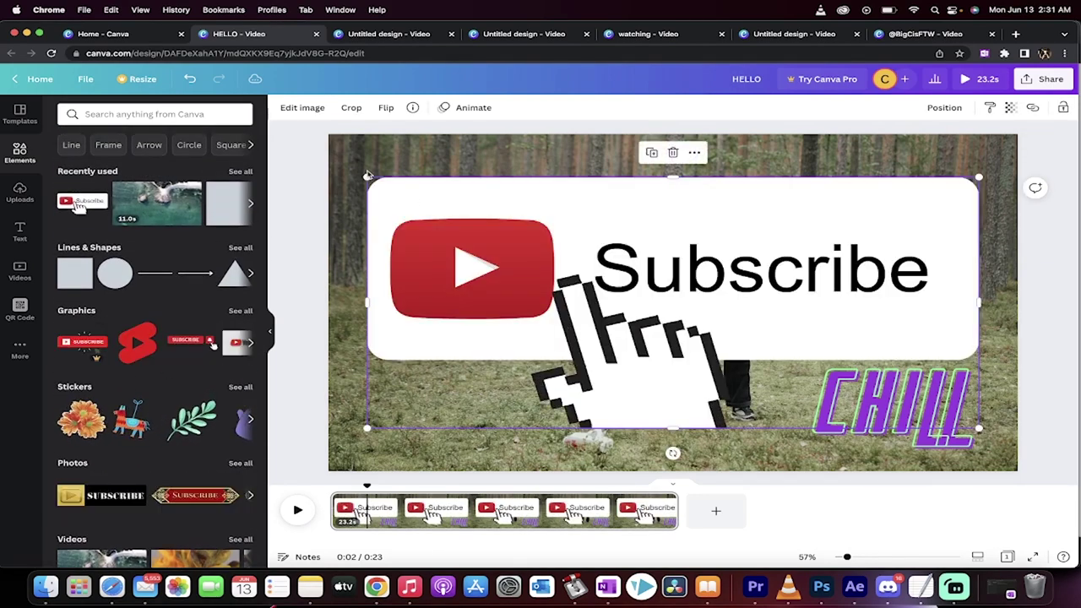
drag(366, 177, 770, 343)
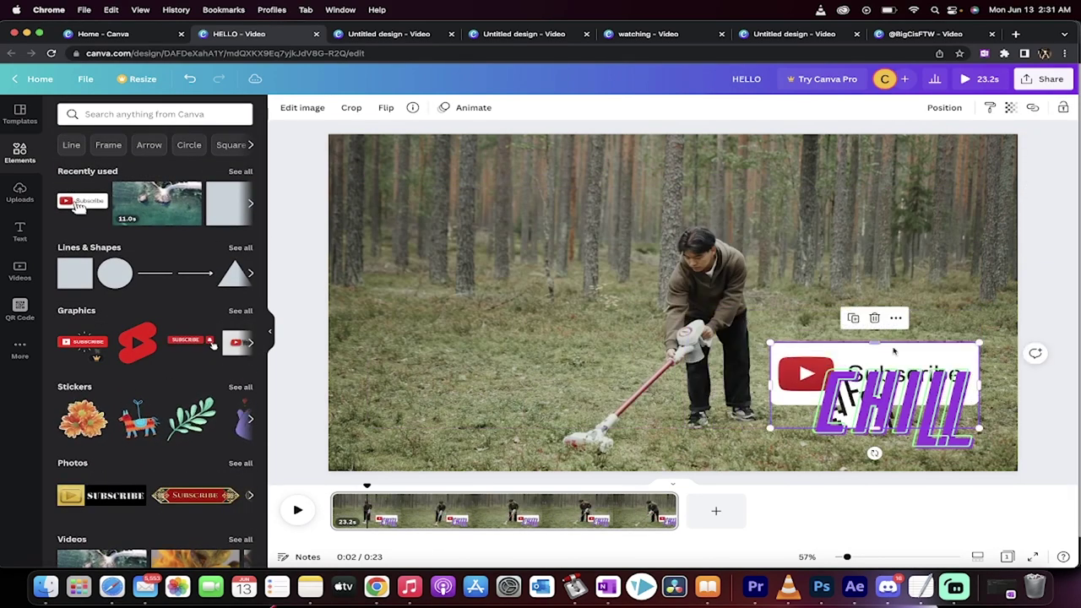
key(super+z)
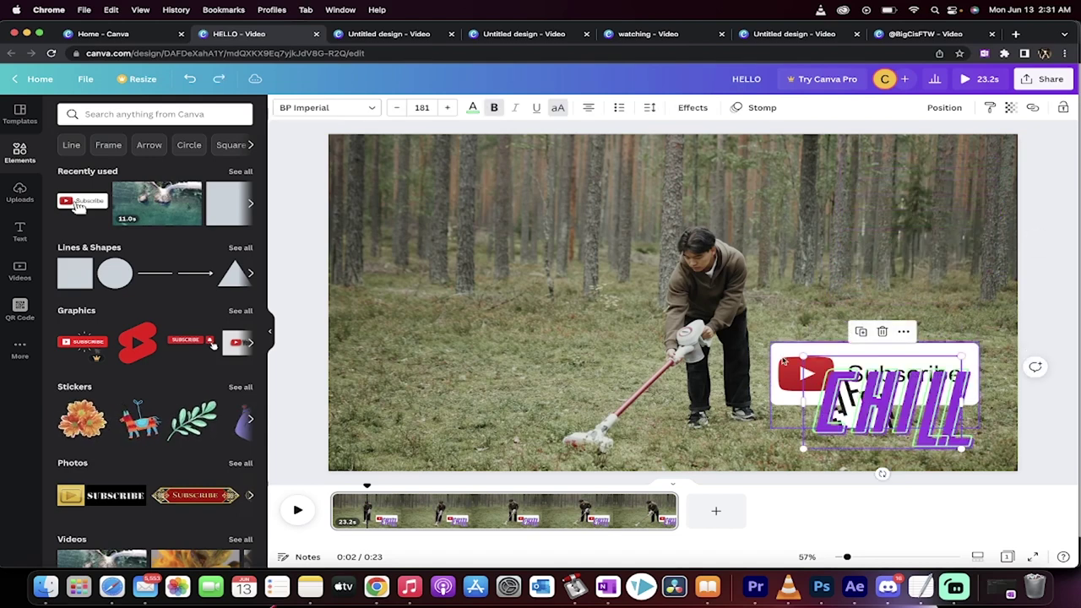
- Shrink the Subscribe graphic, place it top-right, and preview the video
click(784, 360)
drag(783, 361, 807, 169)
drag(791, 237, 870, 202)
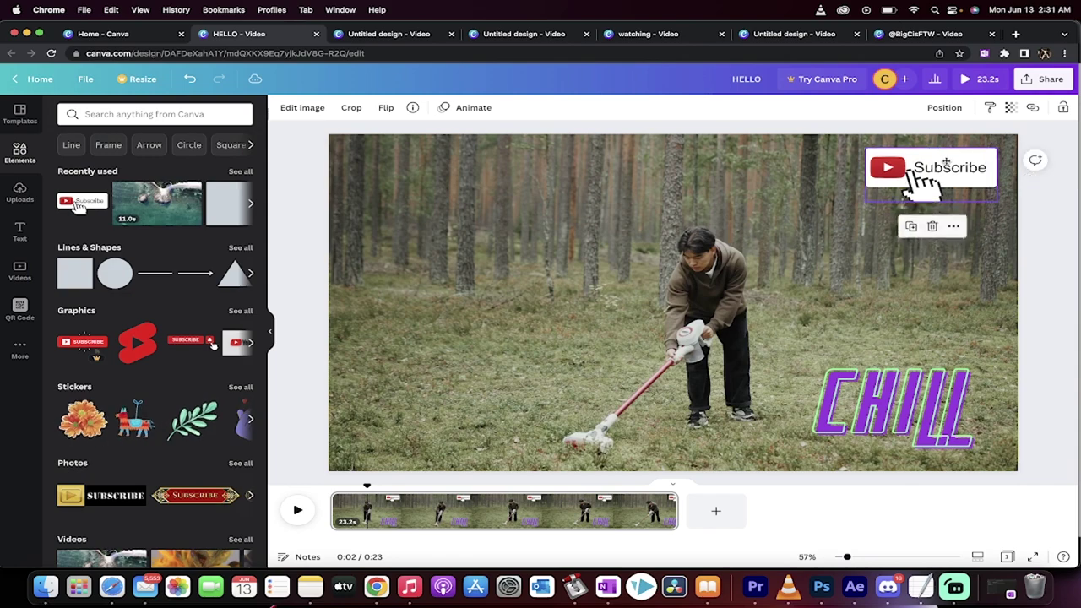
drag(948, 169, 953, 168)
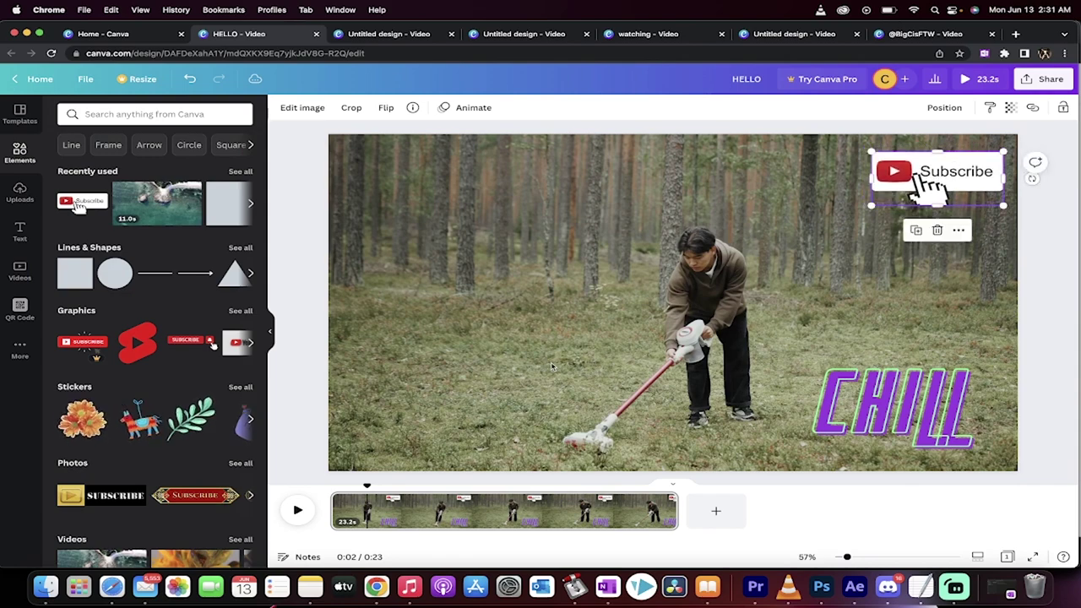
click(324, 300)
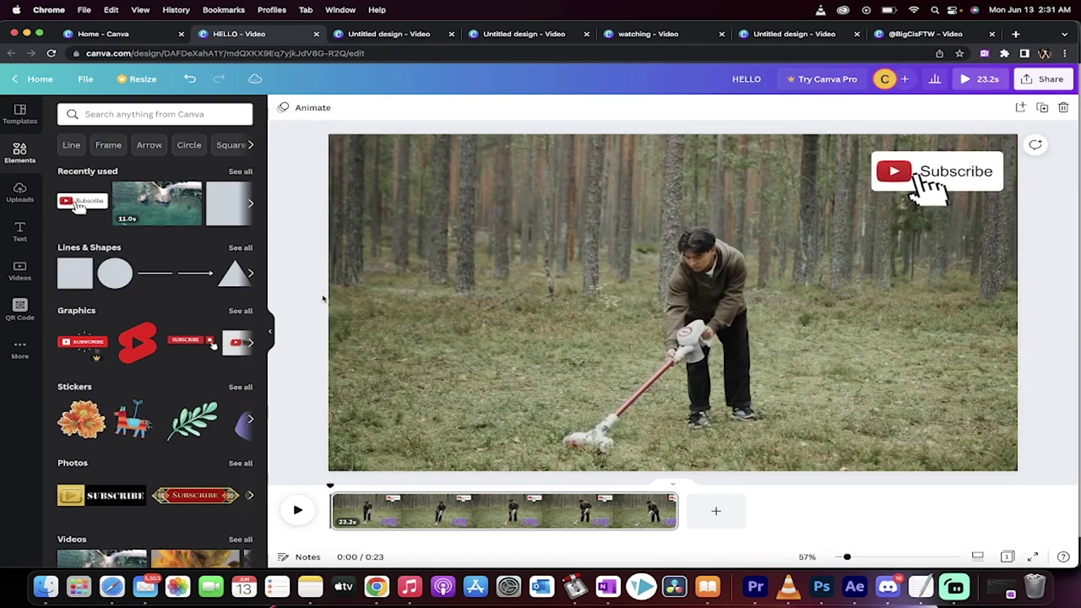
key(space)
key(space)
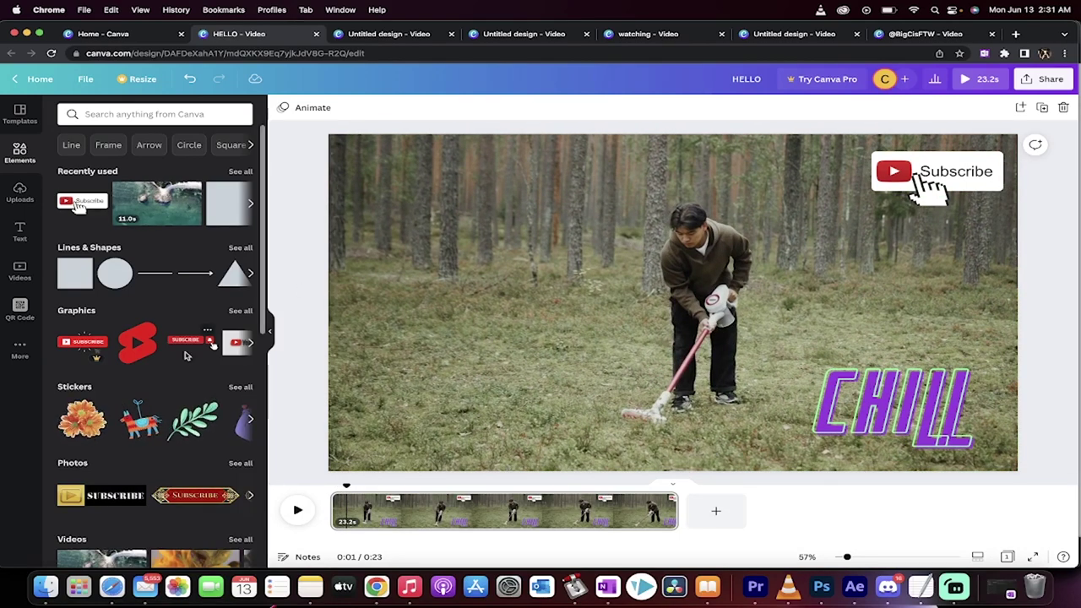
- Add a square shape and stretch it into a box behind CHILL
click(76, 286)
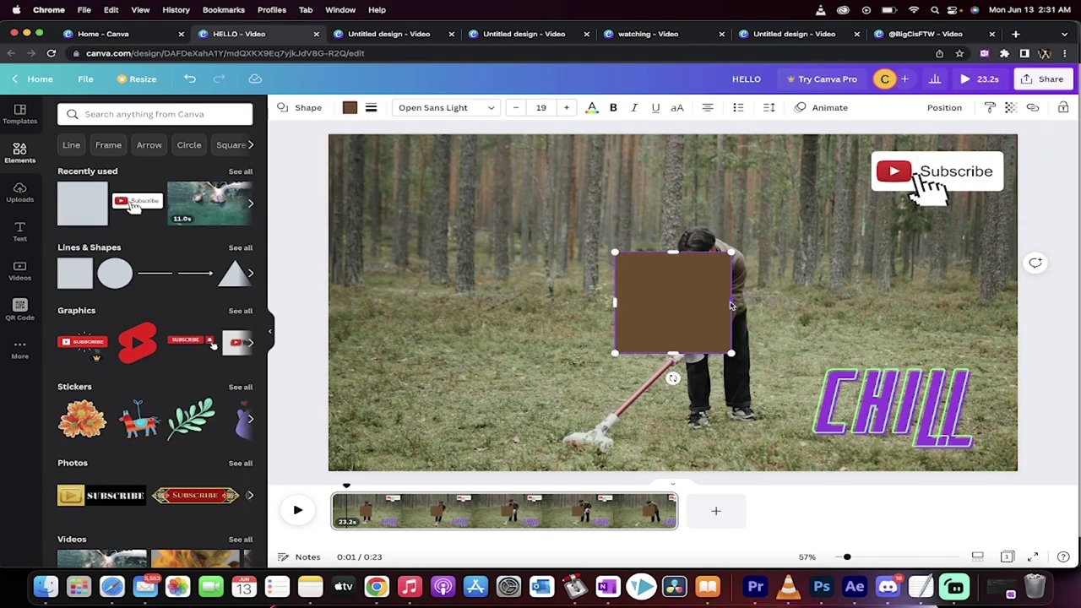
drag(732, 305, 955, 413)
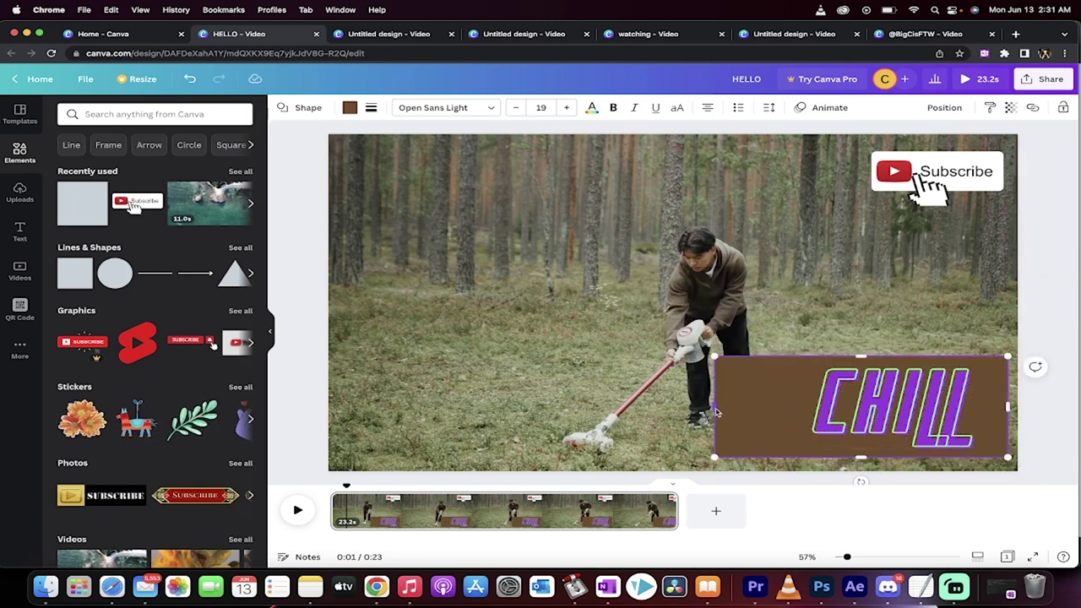
drag(716, 411, 782, 412)
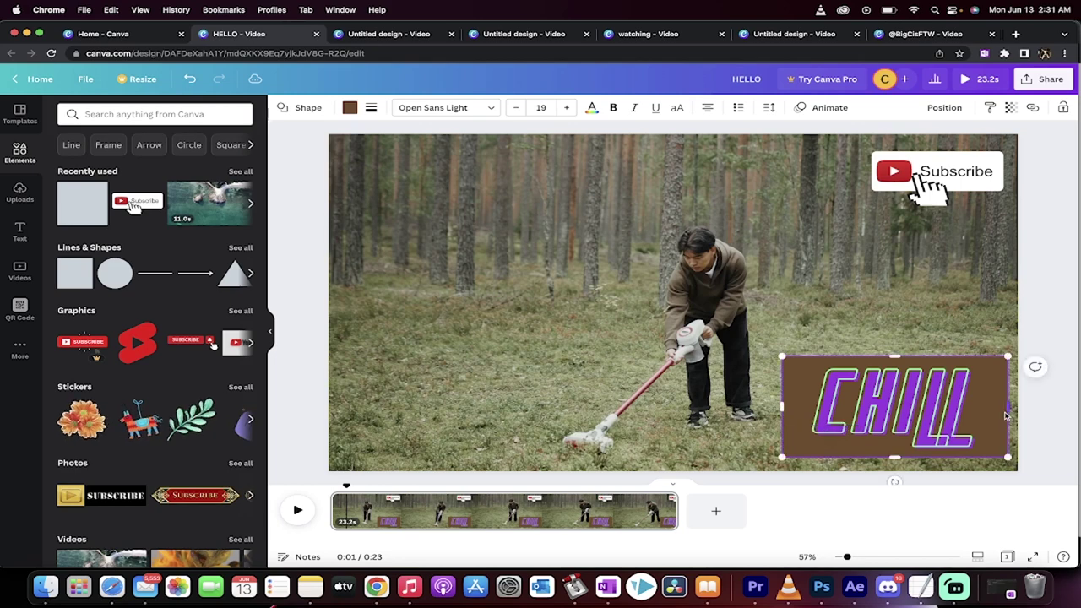
drag(1007, 412, 1002, 412)
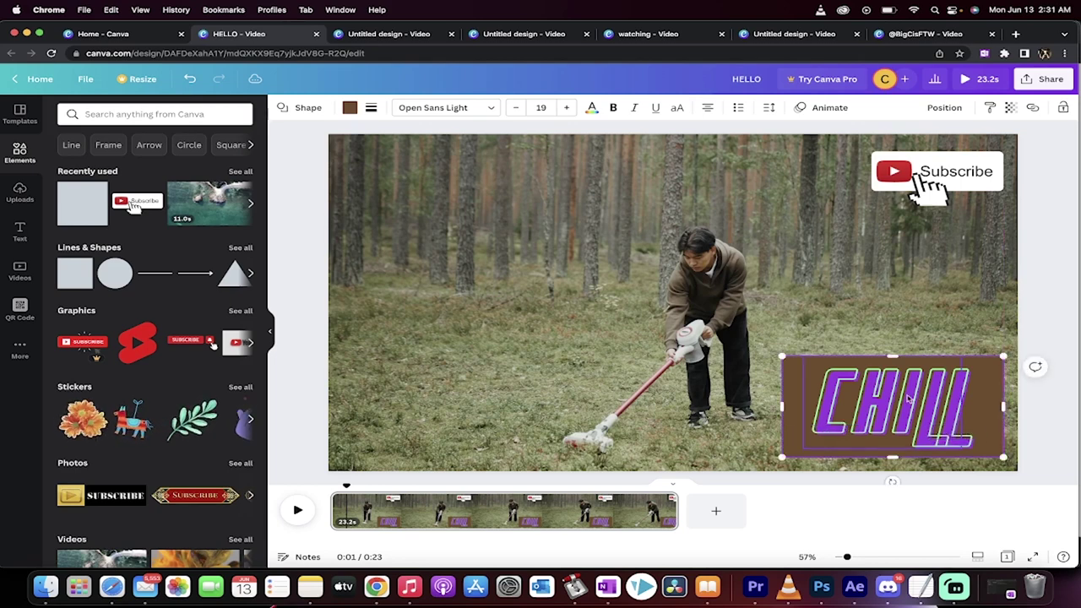
- Set the box's fill colour to white
double_click(799, 387)
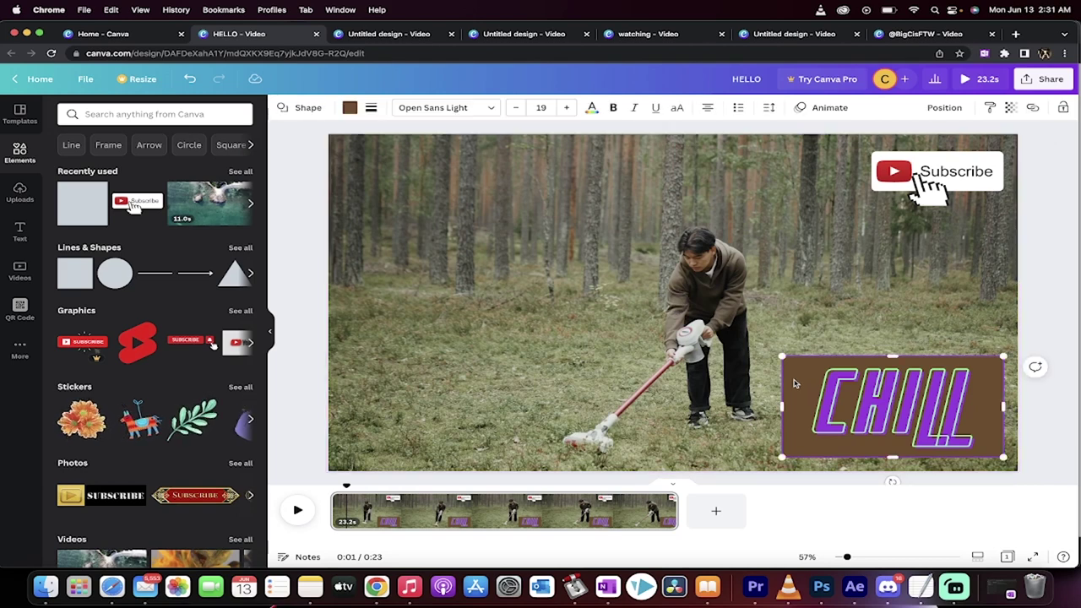
click(350, 109)
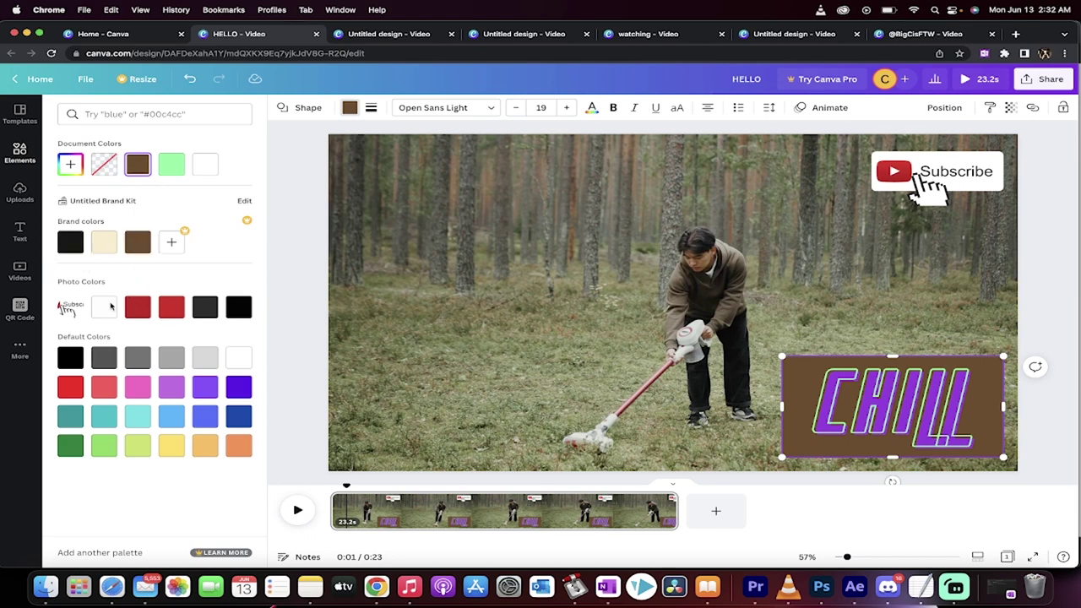
click(106, 308)
key(Escape)
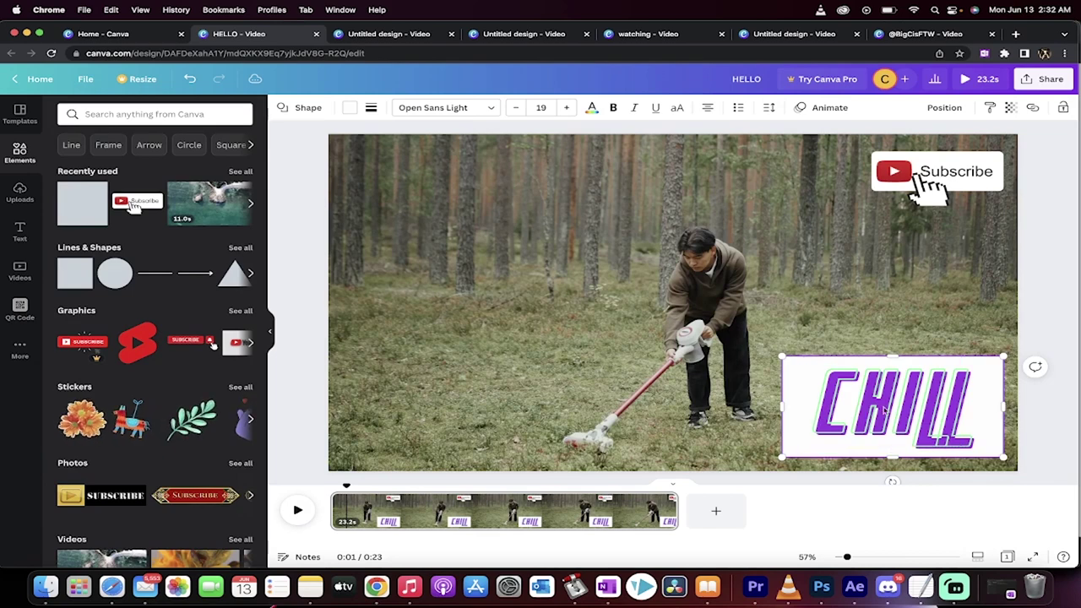
click(773, 275)
click(788, 406)
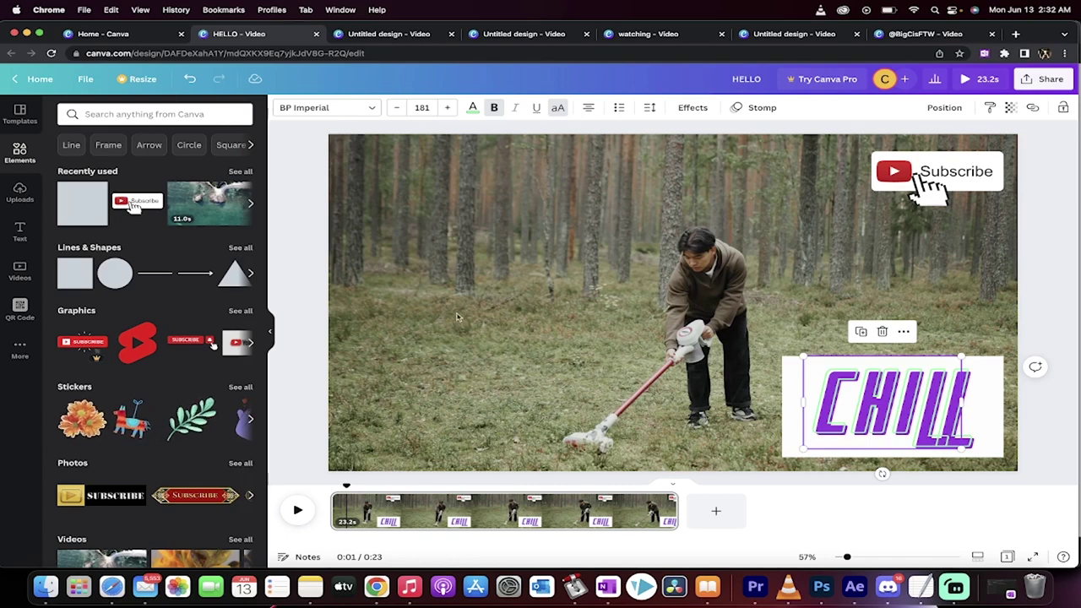
- Scrub to 0:10 and drag the vacuuming clip's end in to 10.0 seconds
drag(345, 484, 420, 490)
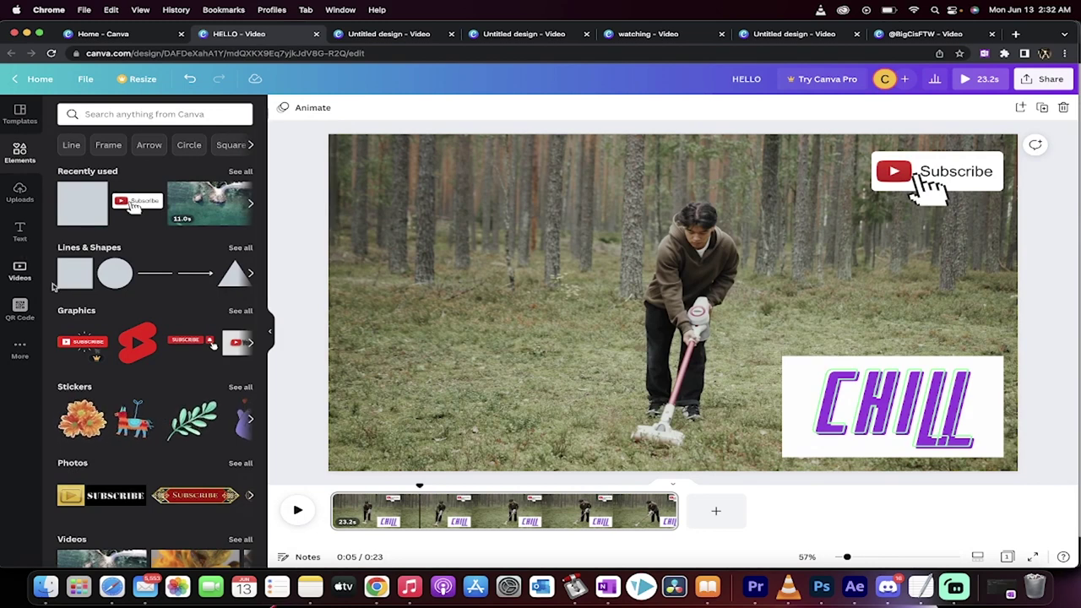
drag(417, 484, 479, 483)
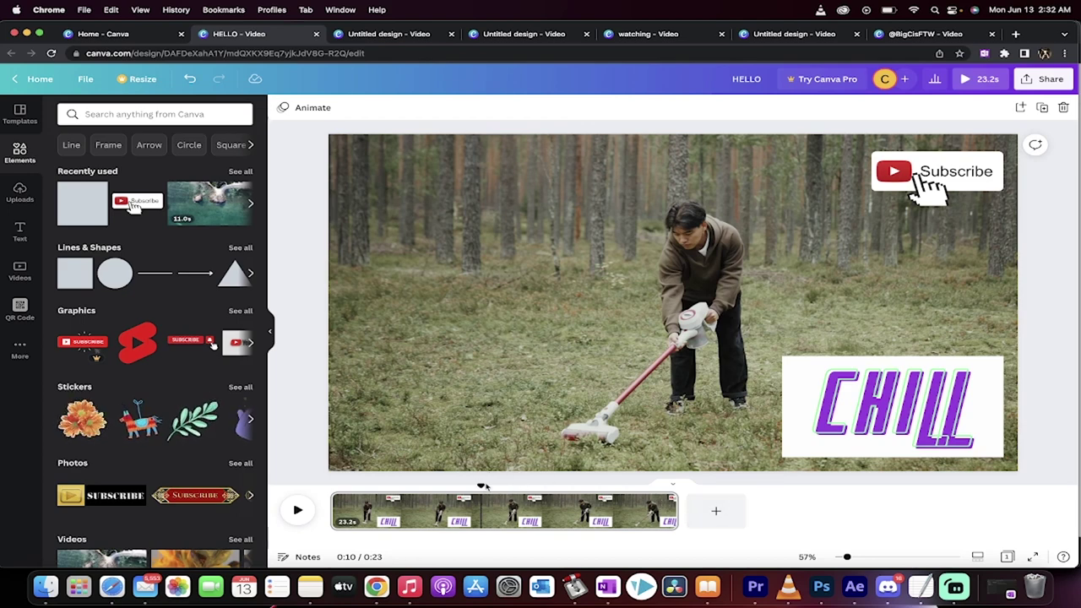
drag(479, 483, 480, 482)
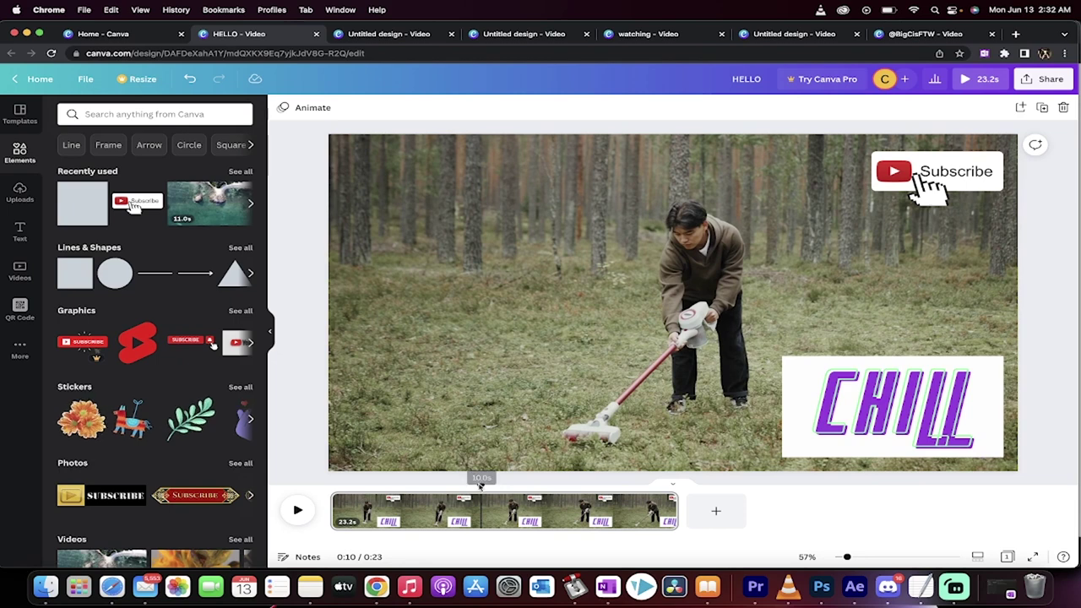
click(528, 511)
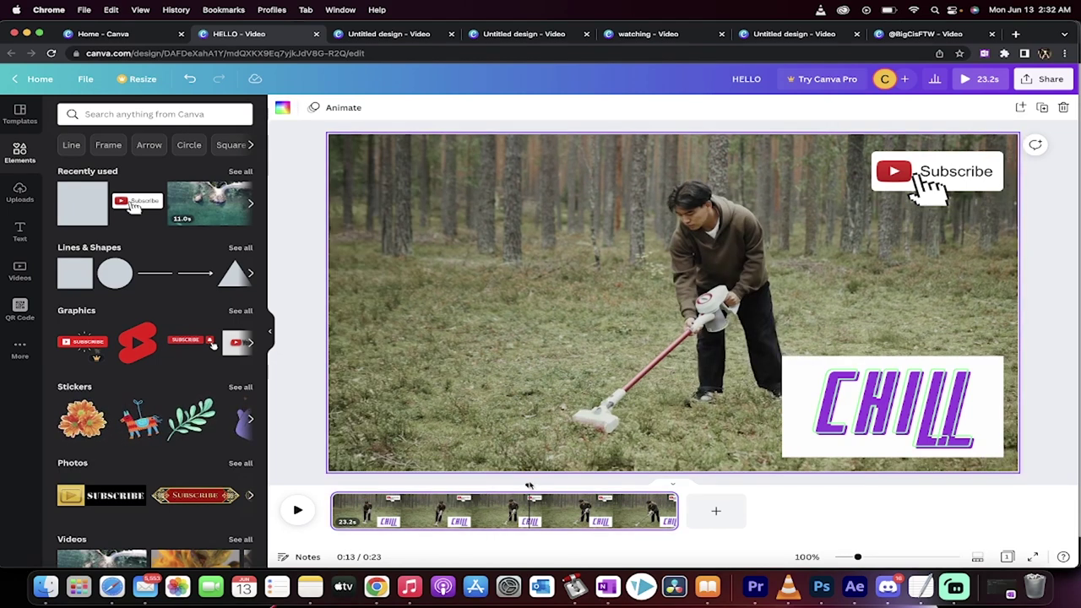
drag(529, 485, 482, 488)
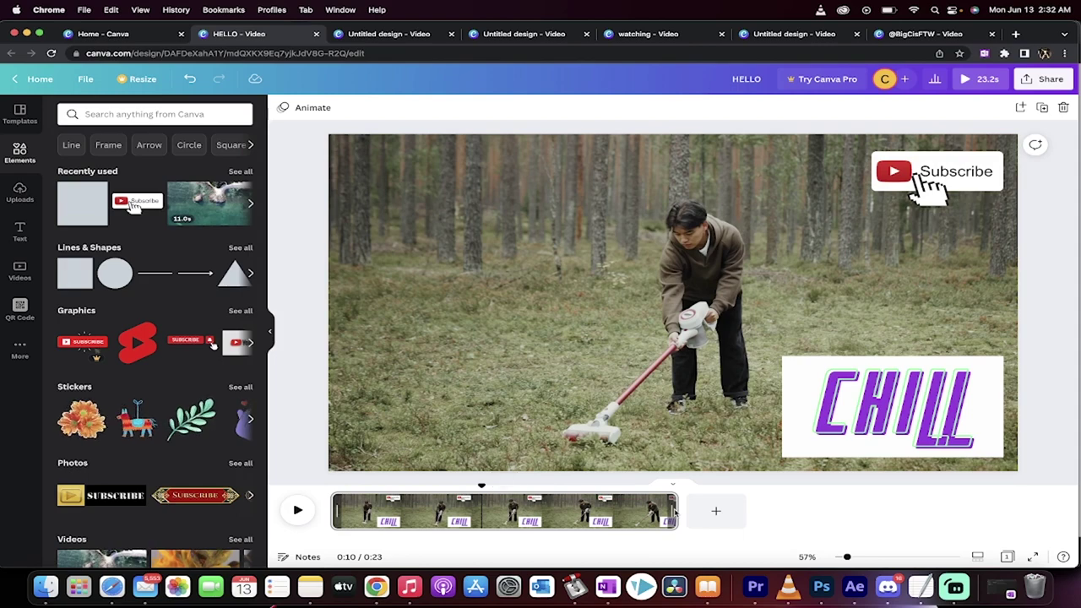
drag(673, 512, 479, 523)
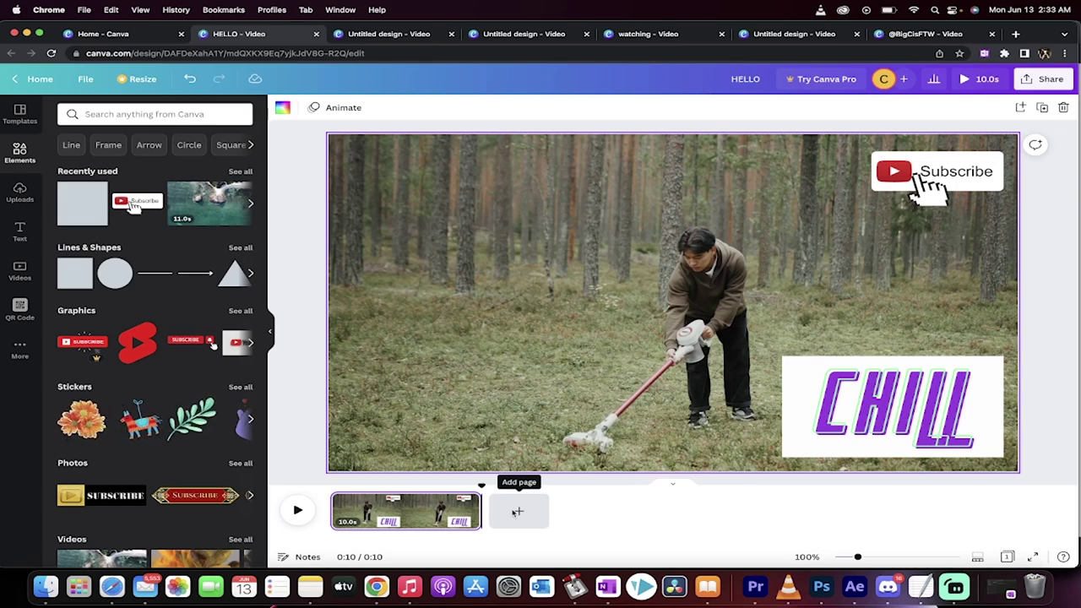
- Drag the Nature autumn forest stock video onto the timeline after the first clip
click(18, 270)
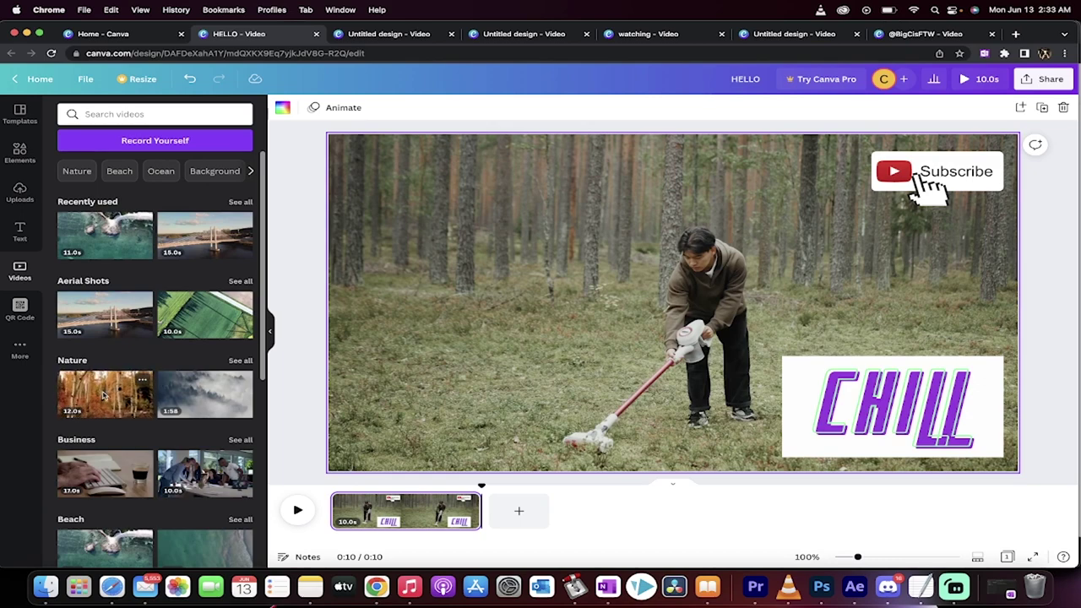
drag(101, 395, 514, 509)
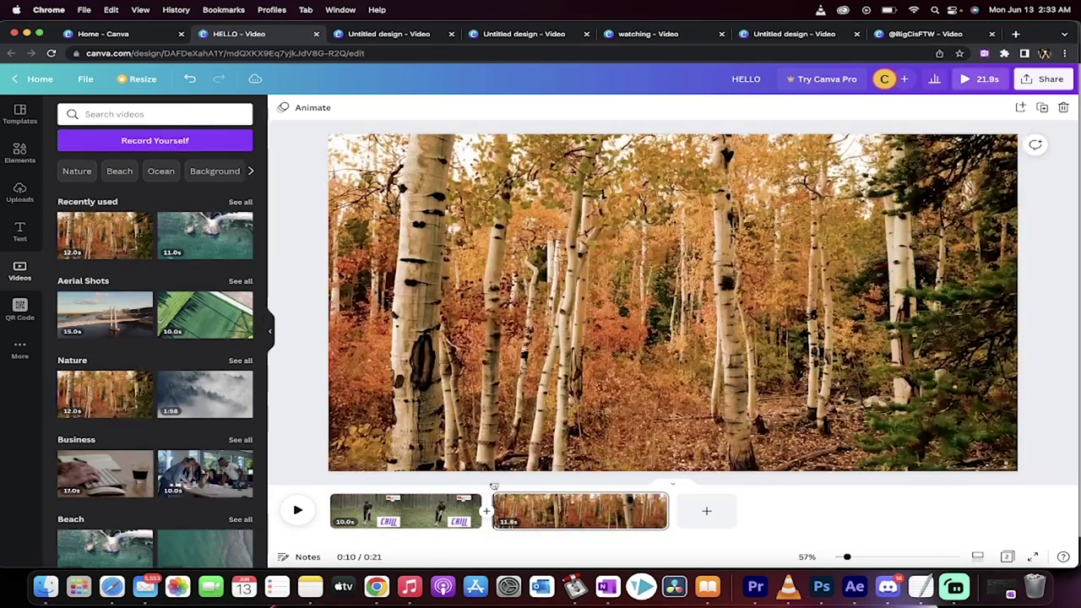
drag(483, 487, 551, 488)
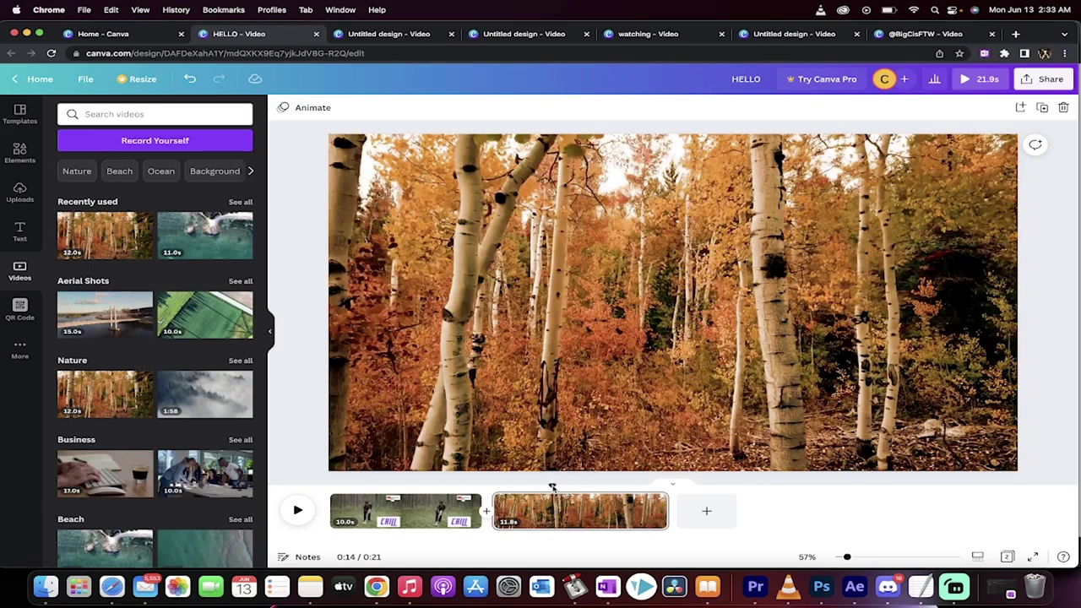
- Split the autumn forest clip with Split Page, then split the third clip again
right_click(558, 507)
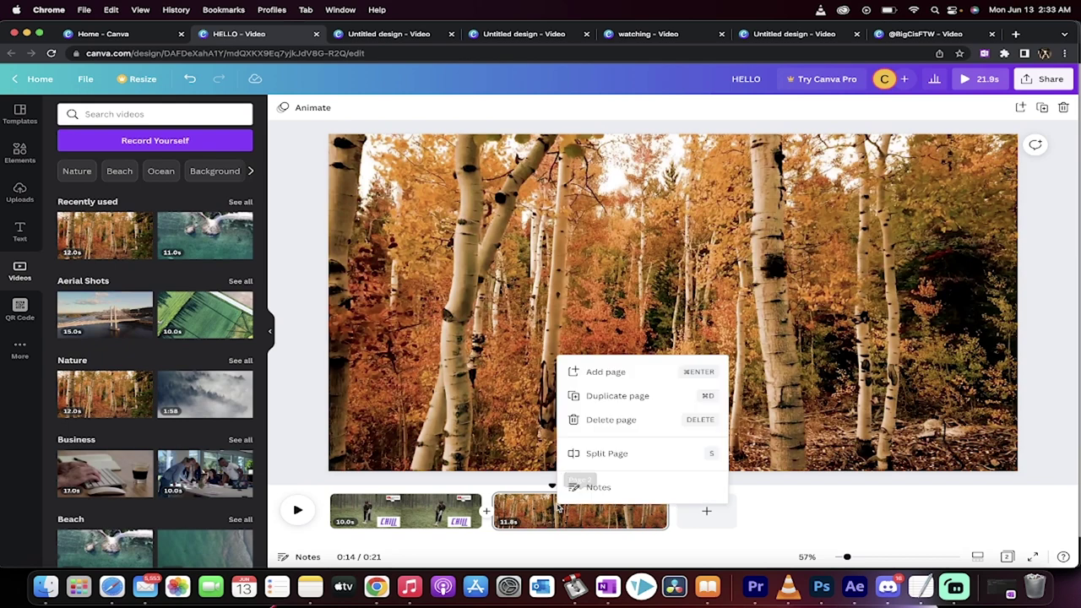
click(606, 457)
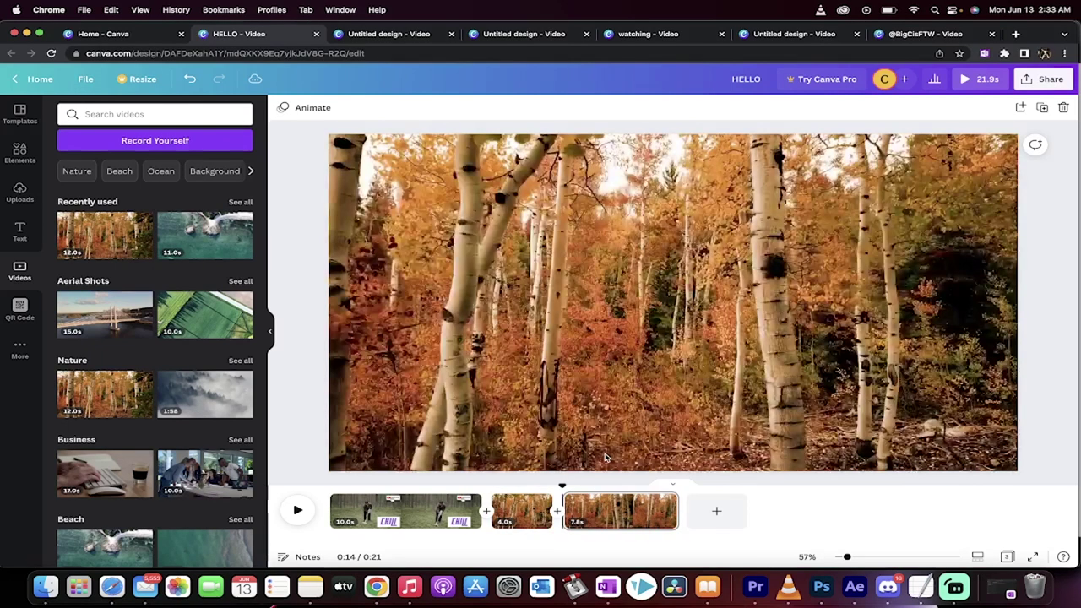
drag(561, 486, 617, 481)
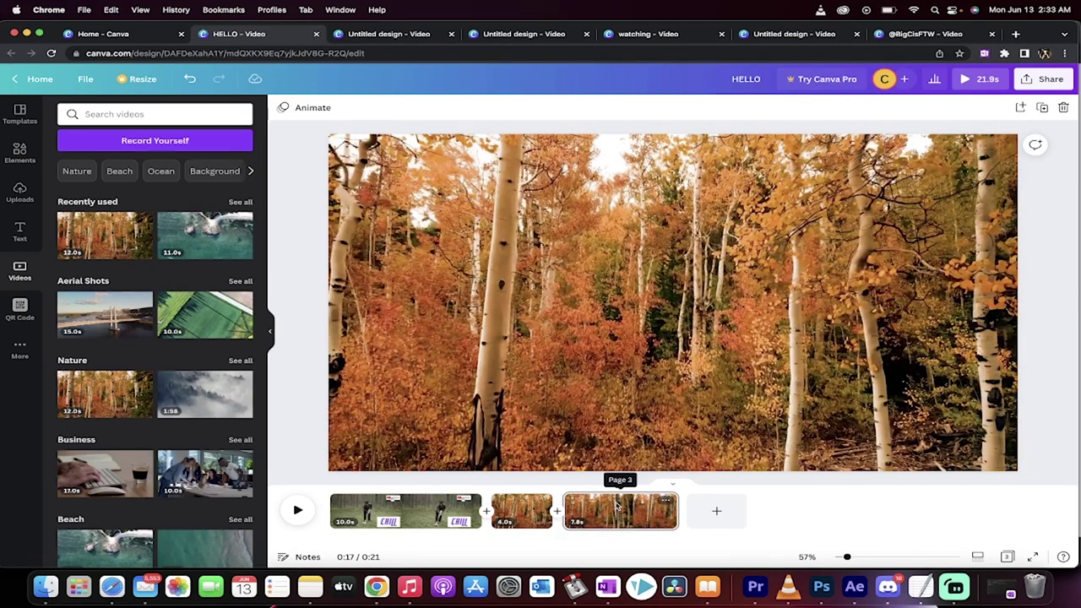
right_click(617, 505)
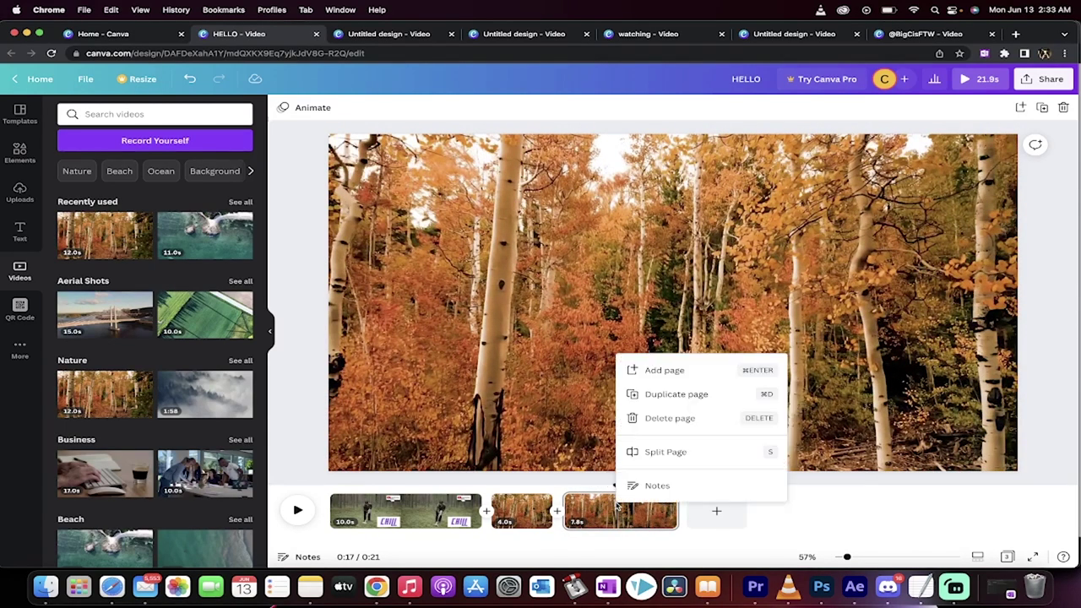
click(653, 453)
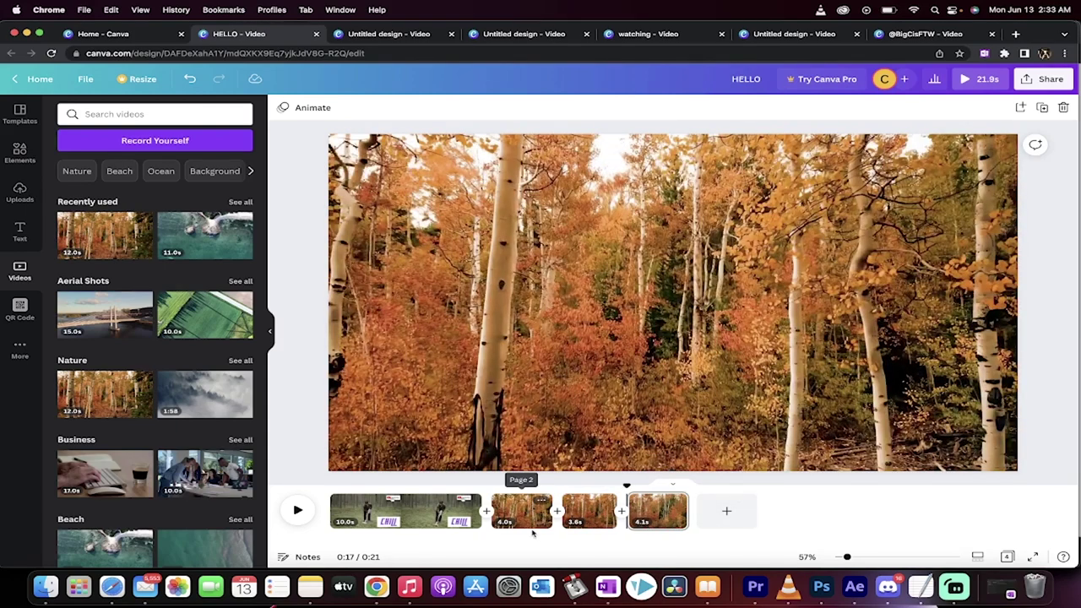
- Delete the 3.6s clip and select the 4.0s autumn clip
click(585, 517)
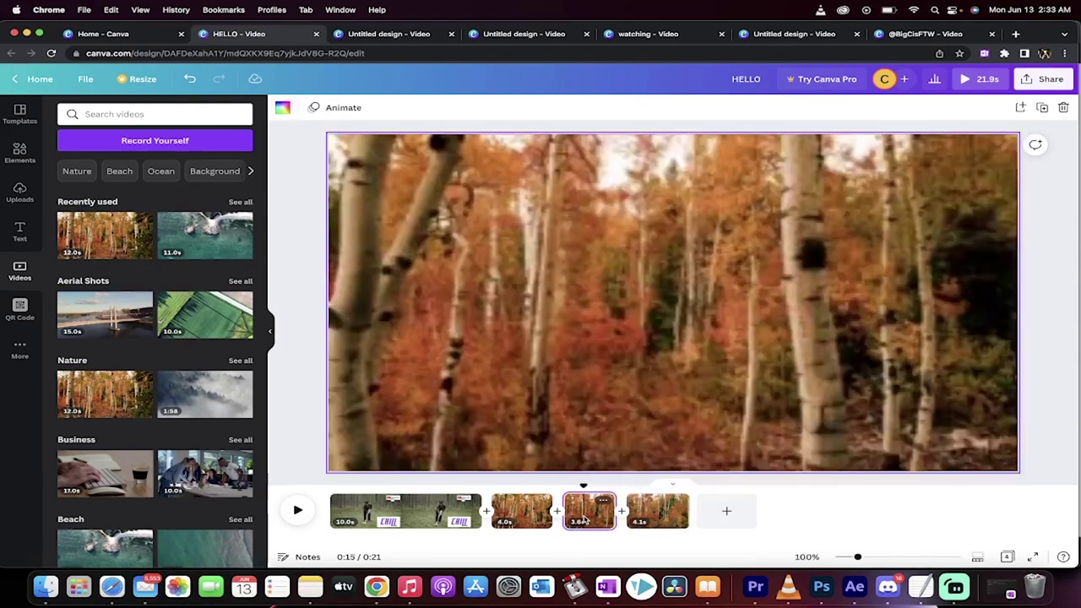
key(Delete)
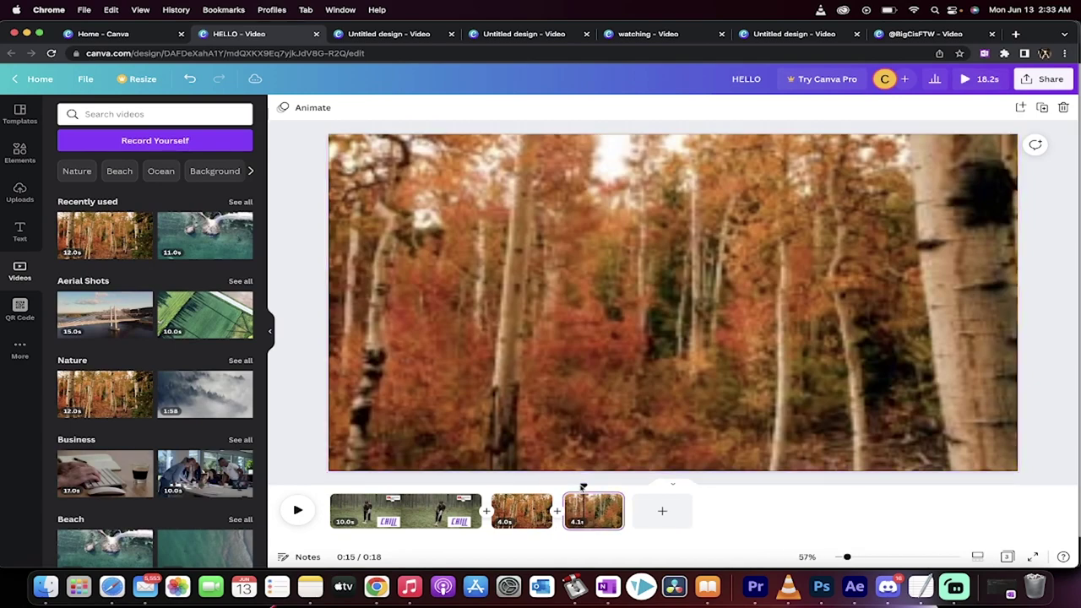
click(537, 488)
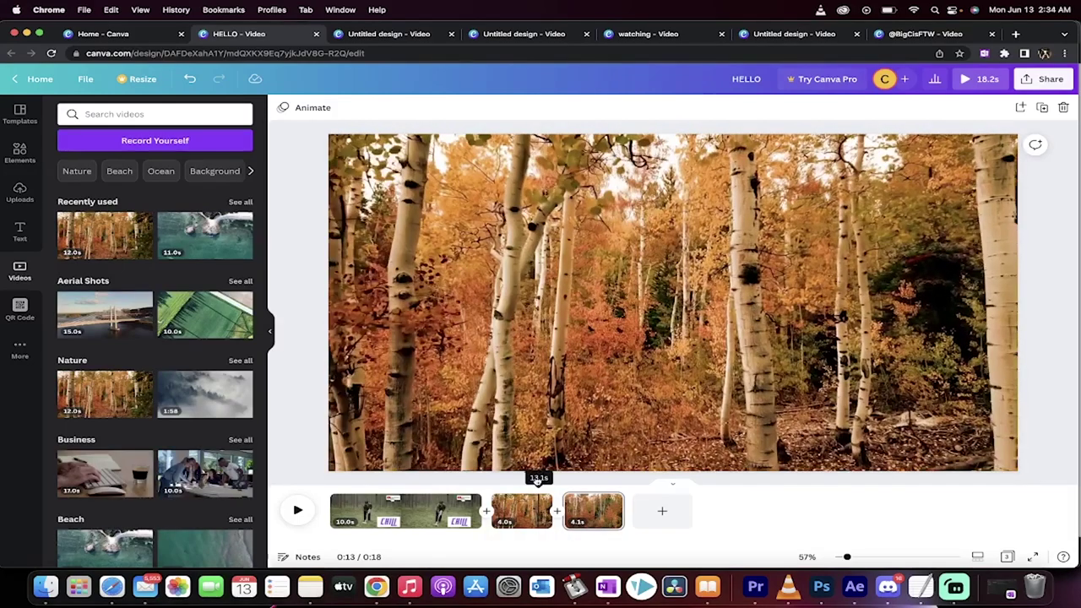
click(537, 486)
- Drag the red Shorts graphic onto the 4.0s clip, shrink it, and place it top-right
click(19, 194)
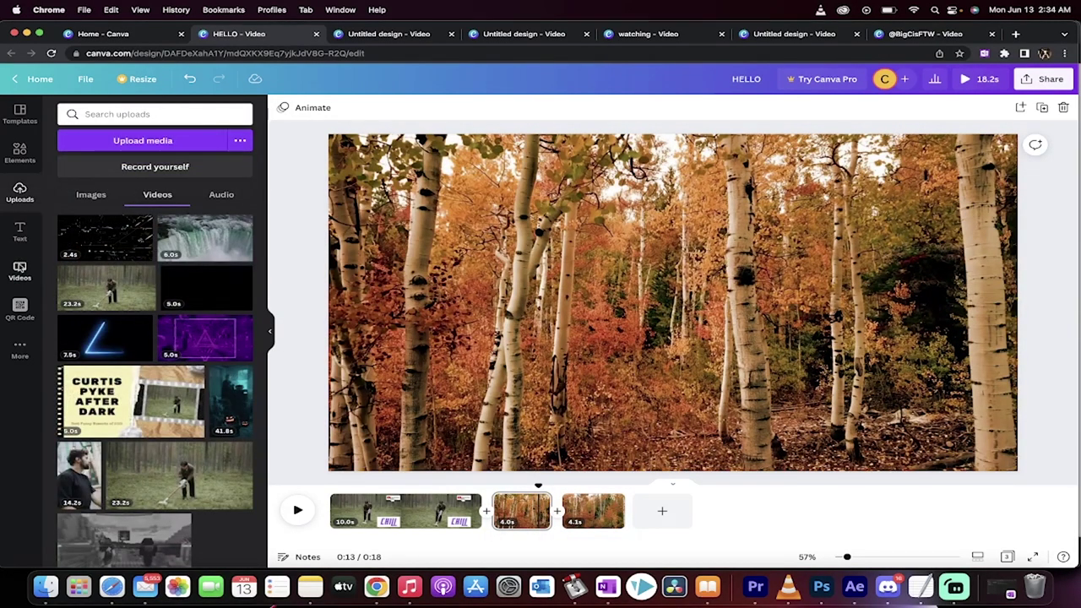
click(19, 152)
scroll(96, 345, down, 1)
scroll(95, 346, down, 1)
scroll(136, 363, down, 1)
scroll(170, 305, up, 1)
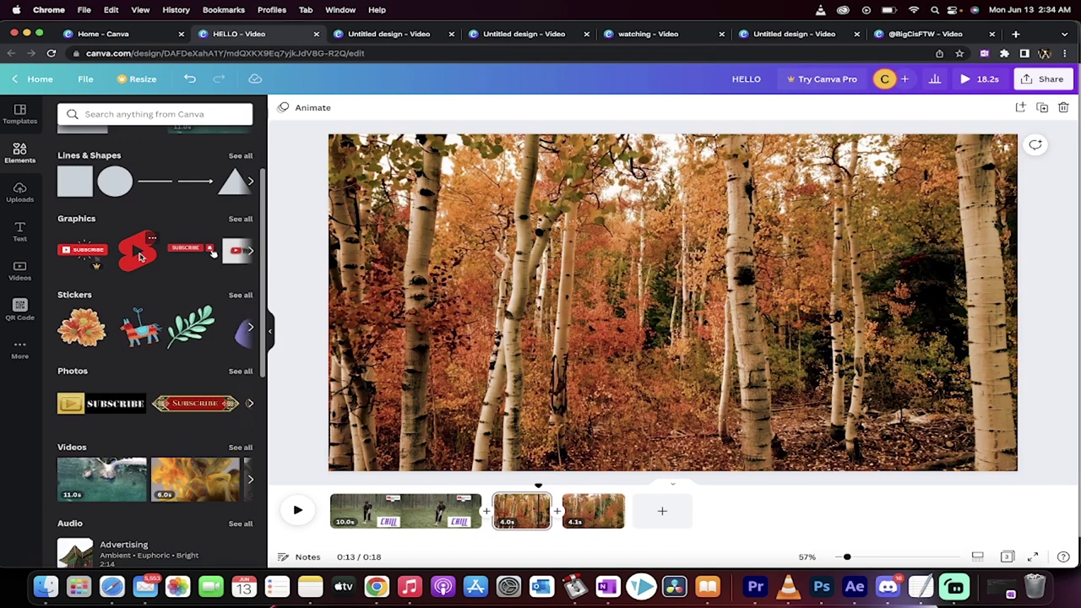
drag(140, 257, 419, 399)
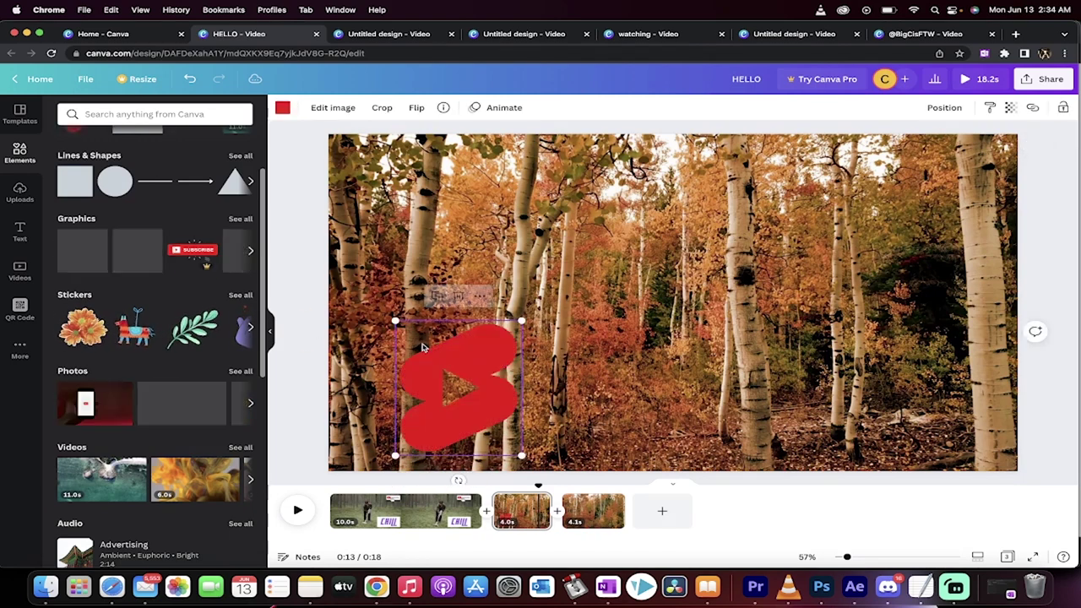
drag(521, 320, 986, 152)
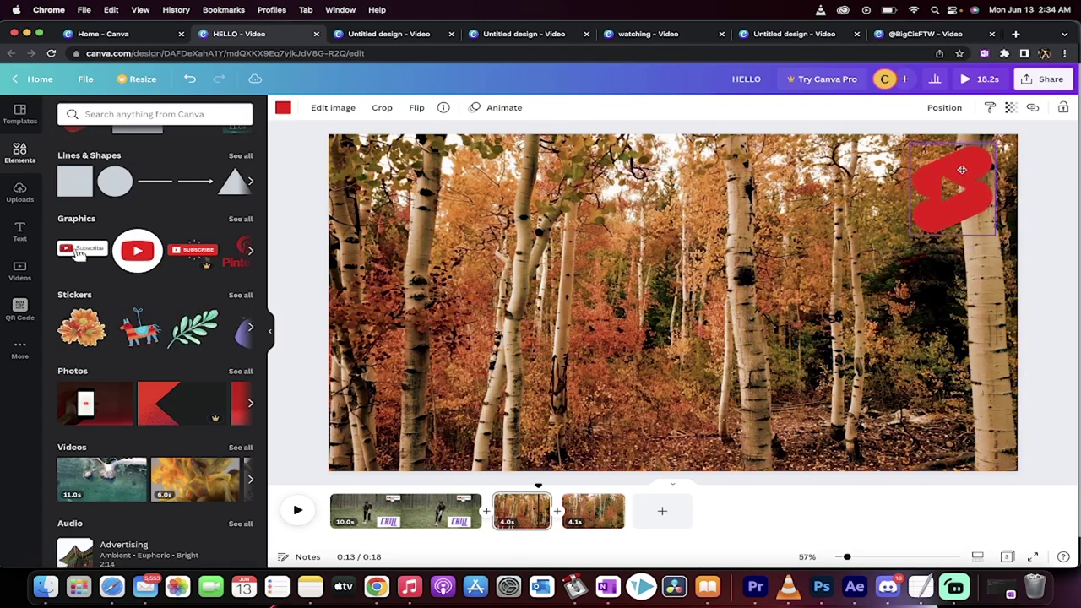
drag(539, 486, 642, 483)
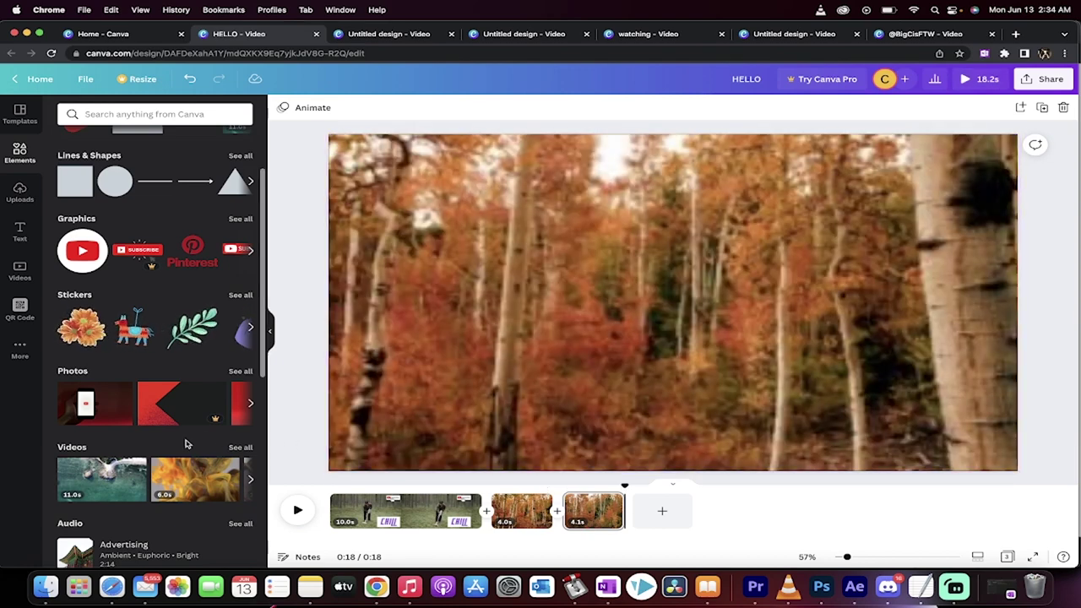
- Add audiograde.mp3 from Uploads > Audio under the first clip and preview it
scroll(169, 334, up, 3)
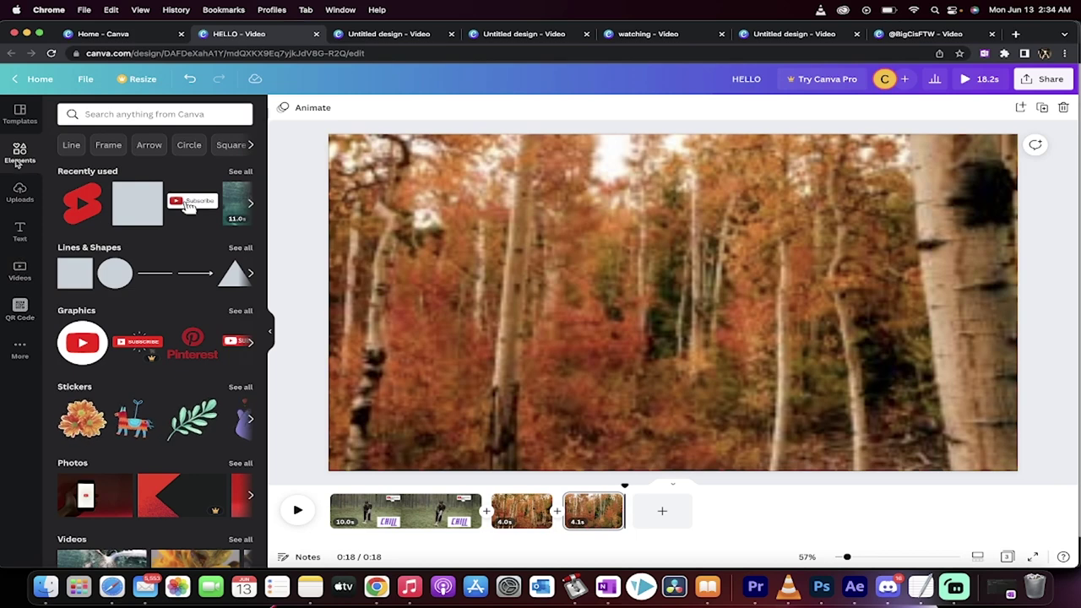
click(20, 193)
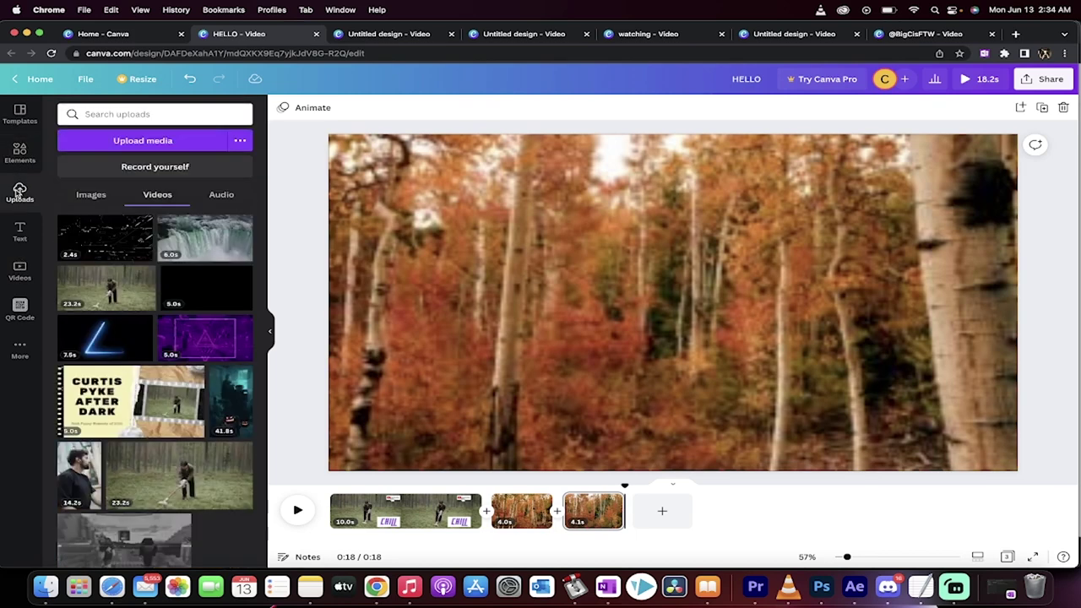
click(218, 195)
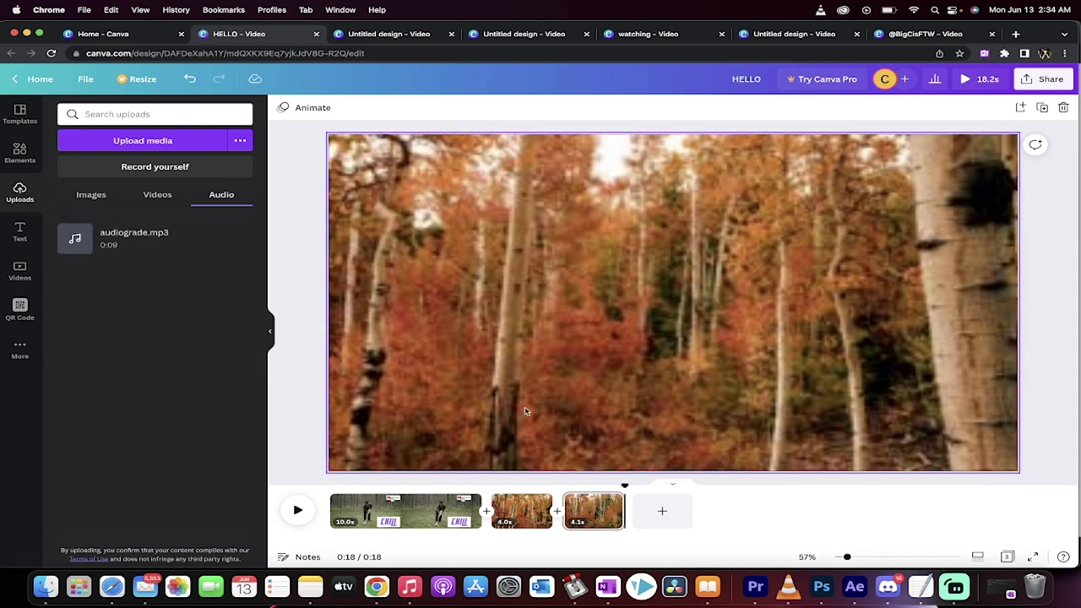
drag(625, 489, 330, 487)
click(105, 240)
drag(103, 237, 108, 238)
drag(413, 524, 413, 525)
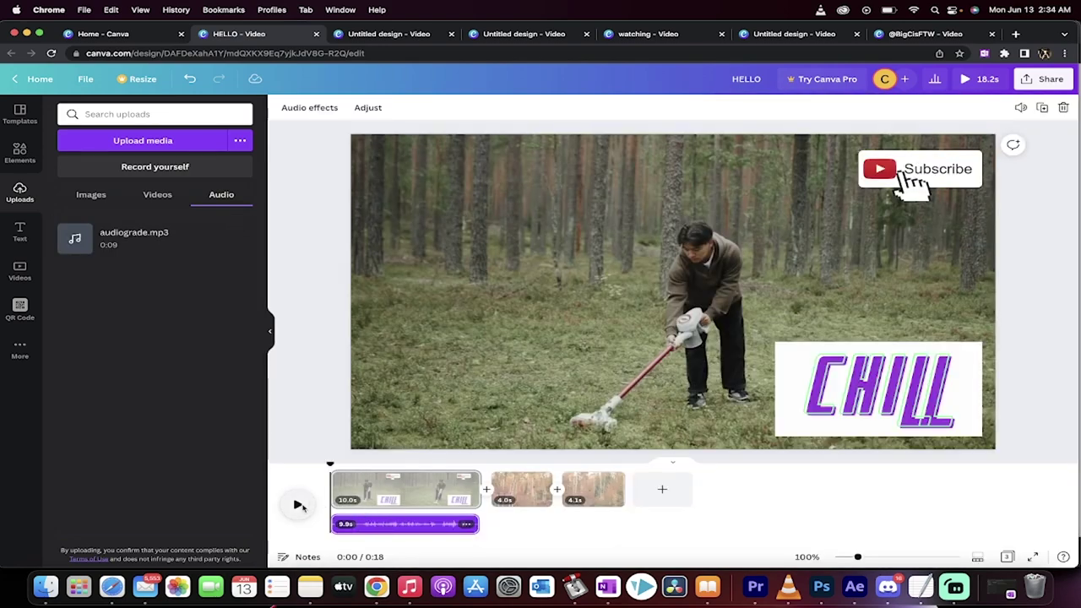
click(297, 504)
click(297, 505)
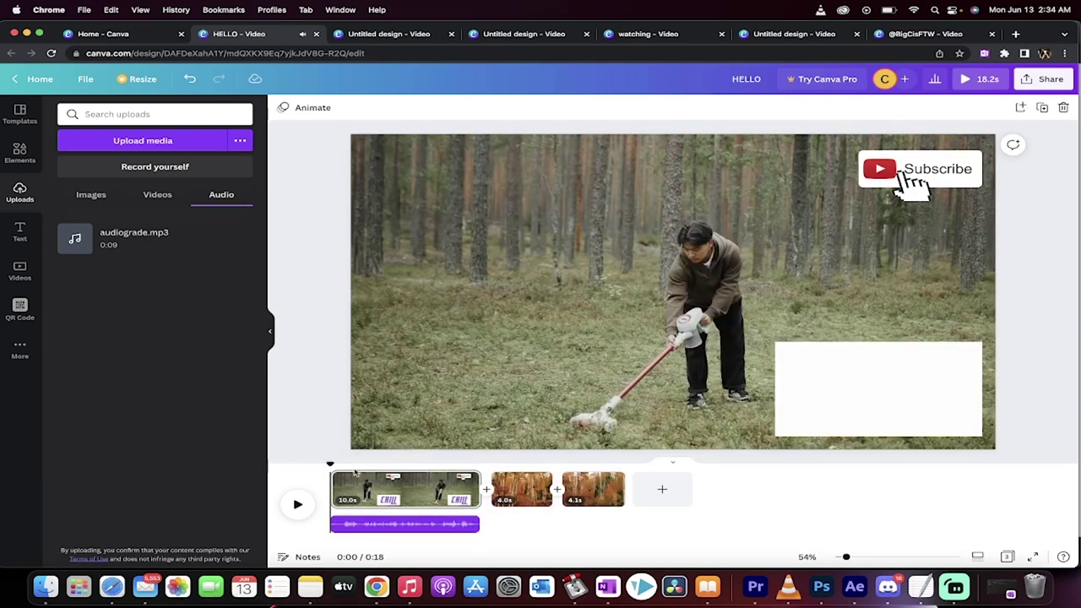
- Trim the audio track's end so it runs 6.3 seconds
click(439, 529)
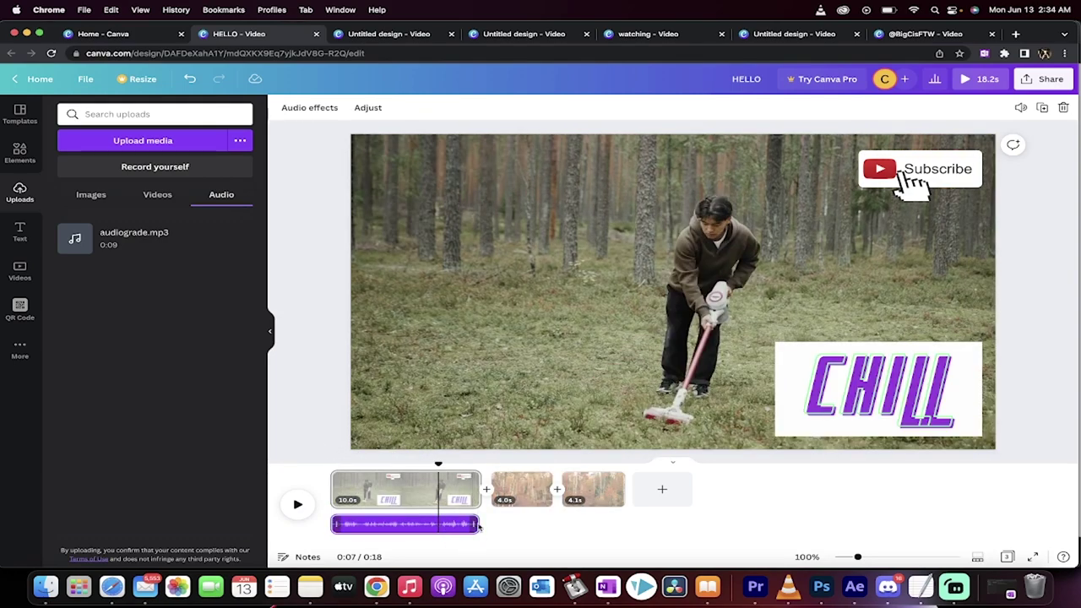
drag(478, 525, 415, 522)
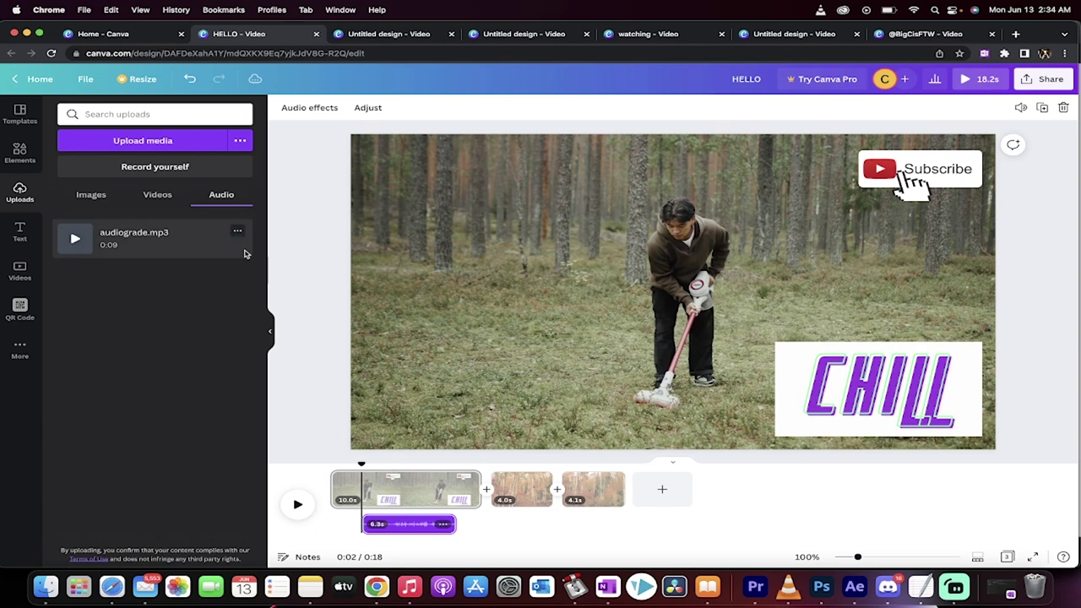
click(92, 195)
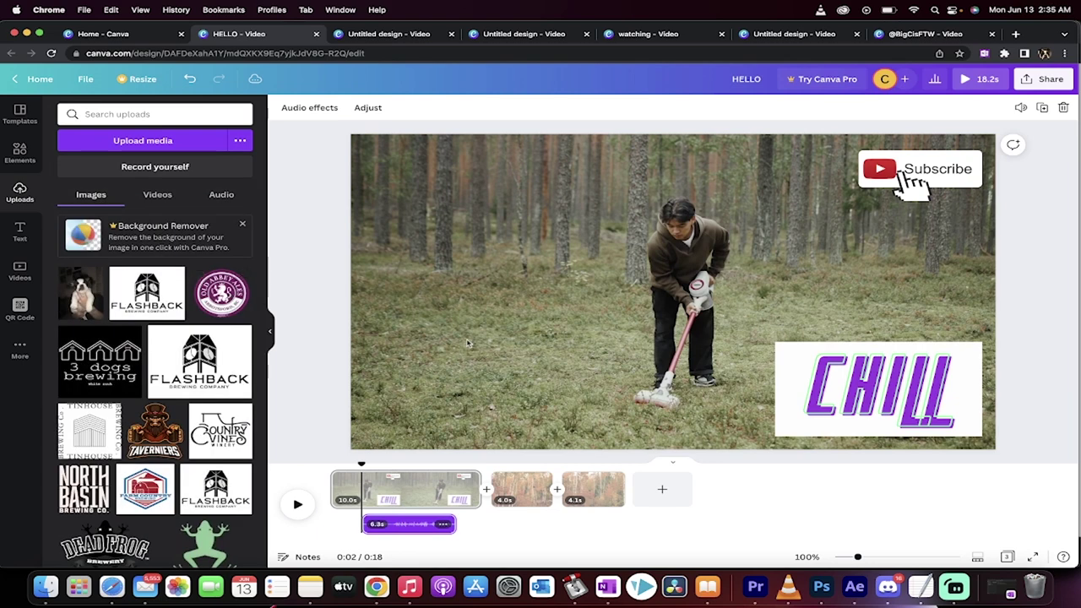
- Add the dog photo, shrink it, and place it in the upper-left corner
click(308, 265)
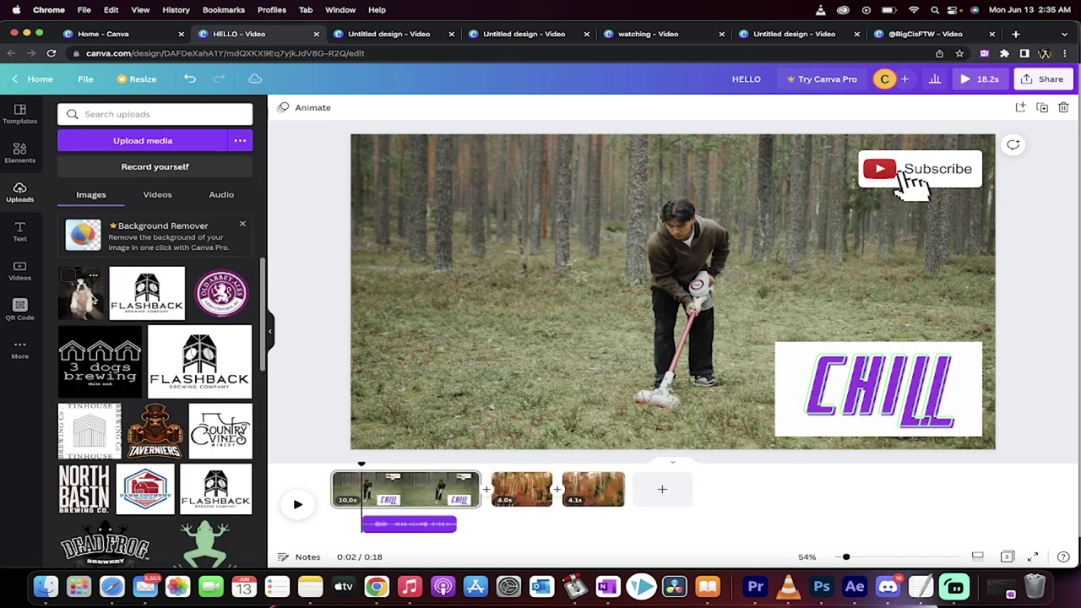
click(84, 296)
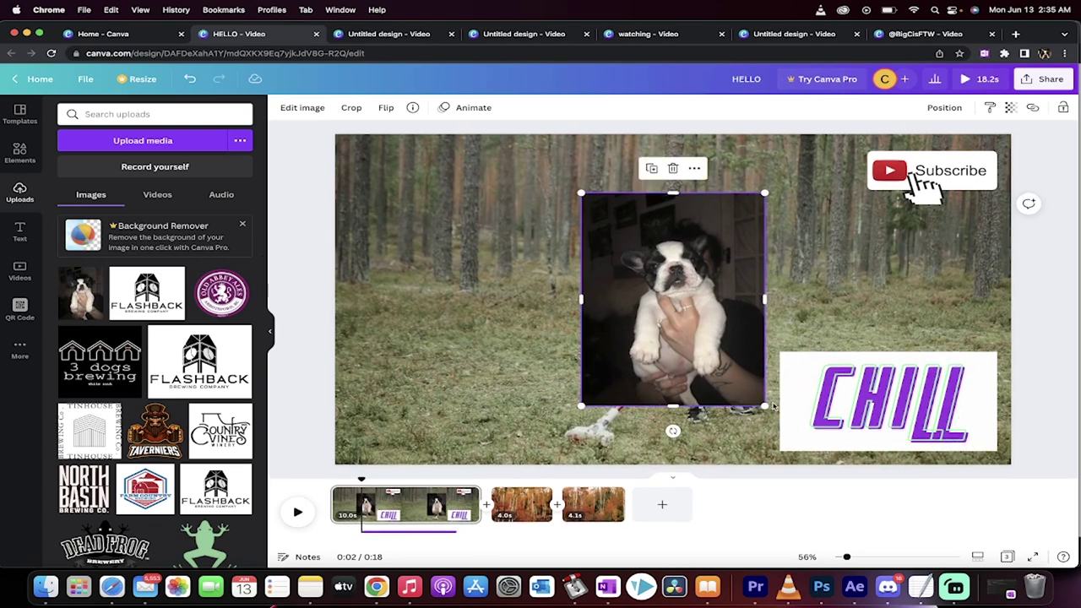
drag(766, 408, 668, 292)
drag(622, 246, 399, 202)
drag(445, 246, 474, 280)
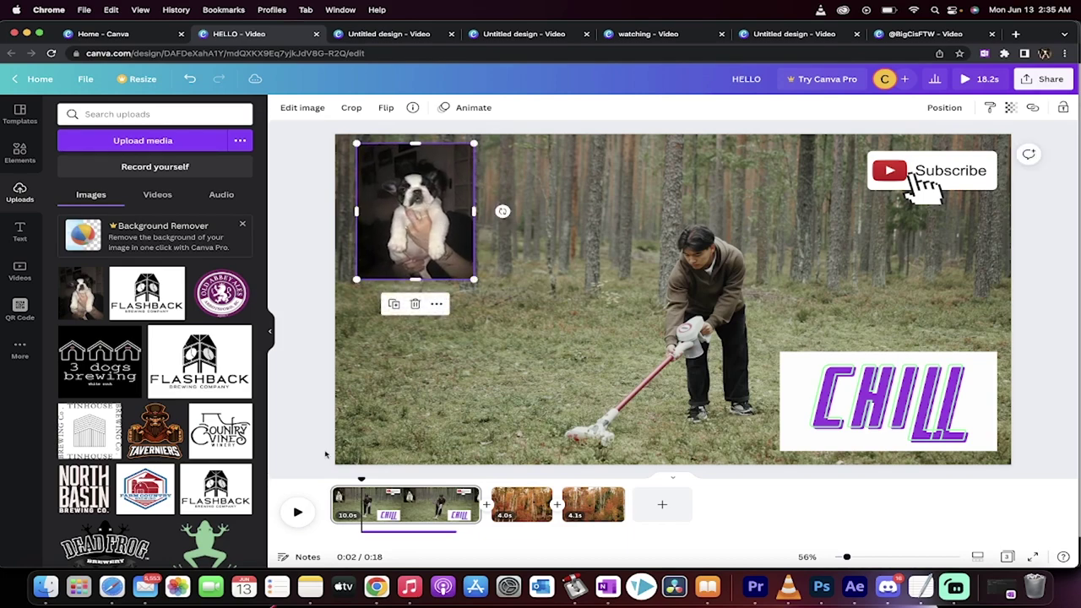
click(298, 511)
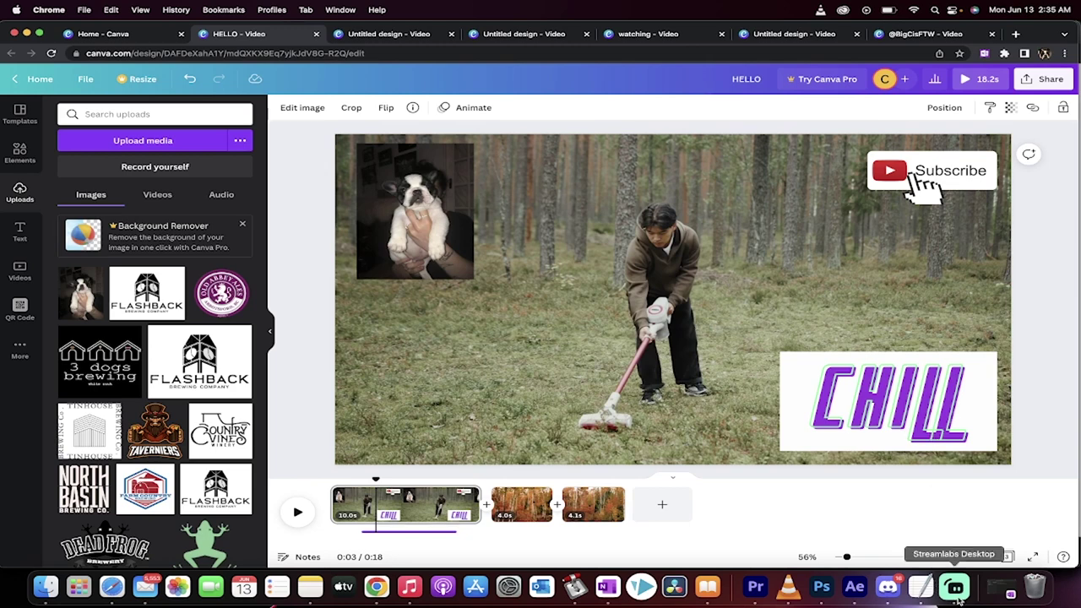
click(534, 456)
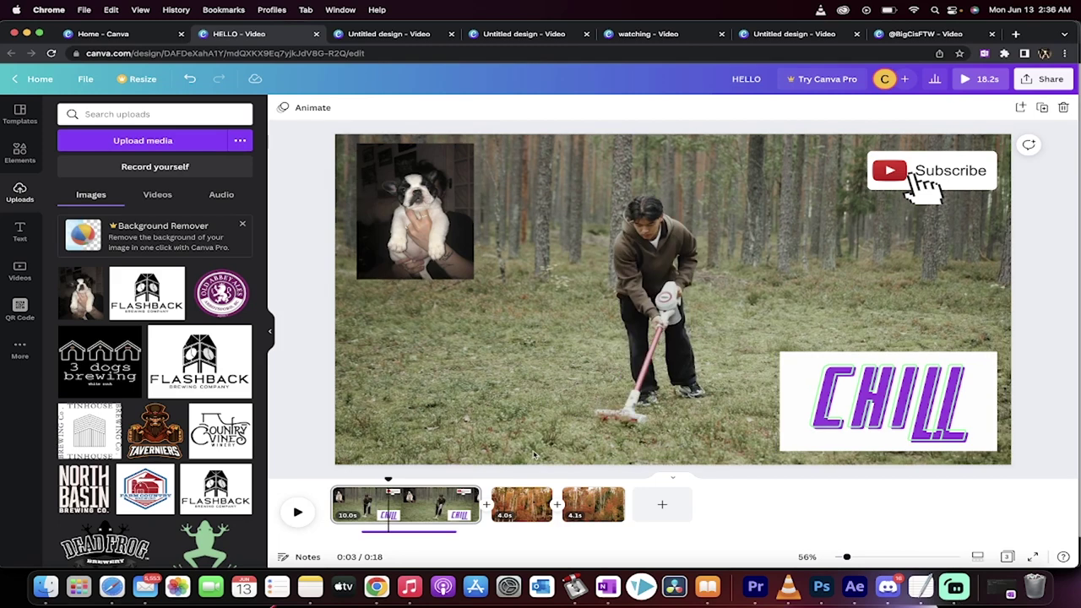
- Download the design as MP4 Video with All pages (3) selected
click(1026, 78)
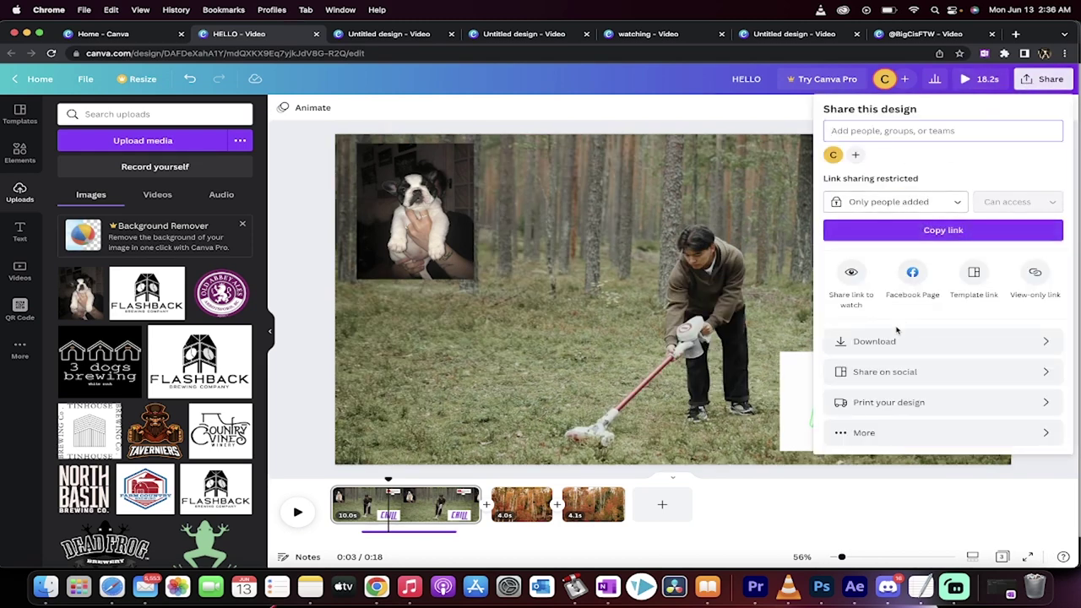
click(950, 346)
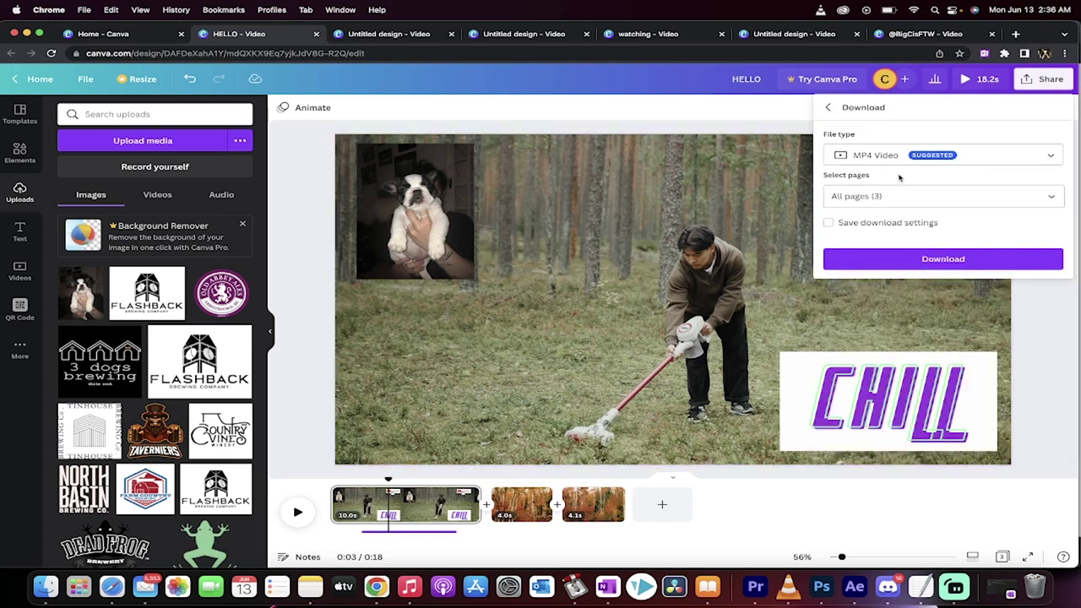
click(888, 198)
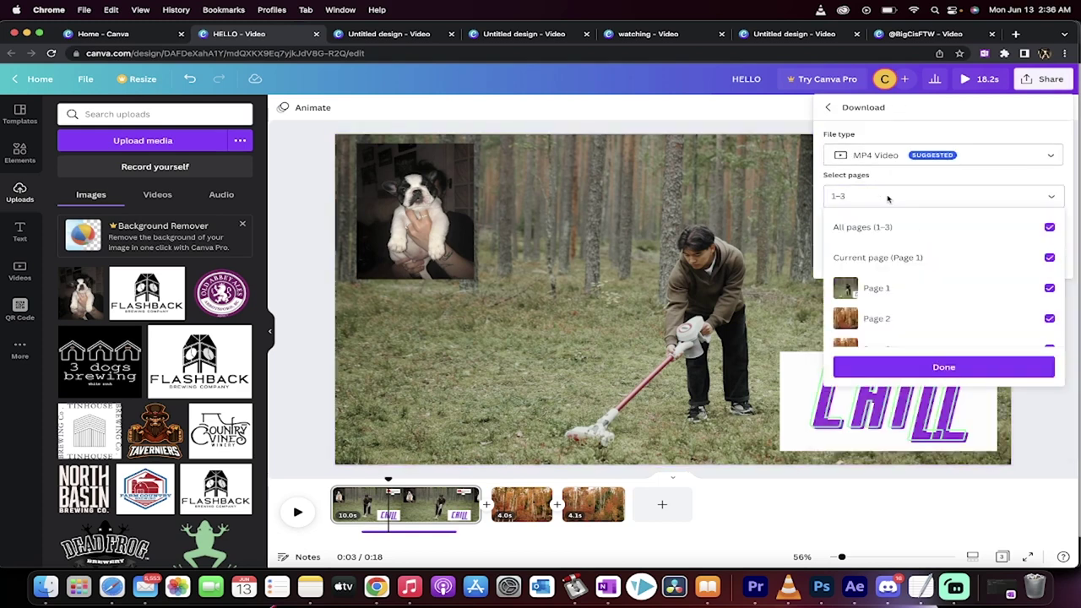
click(889, 180)
click(871, 259)
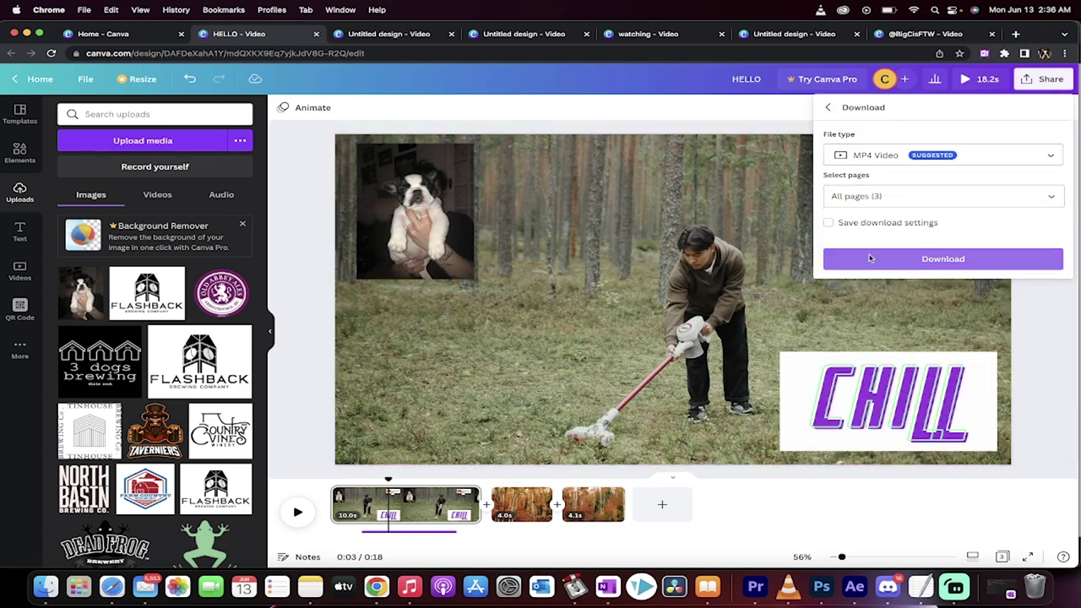
click(907, 261)
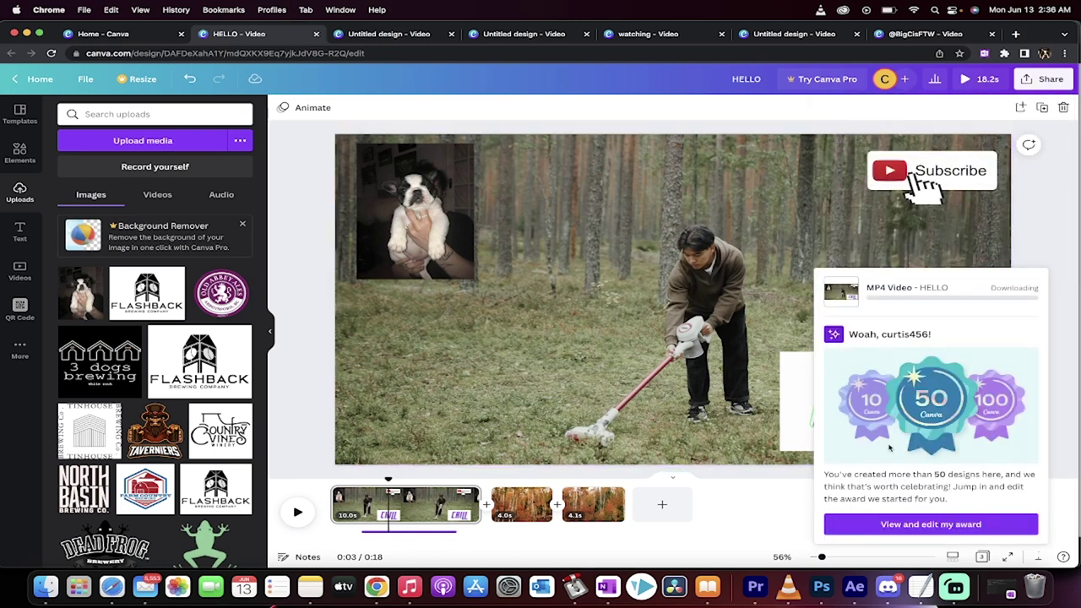